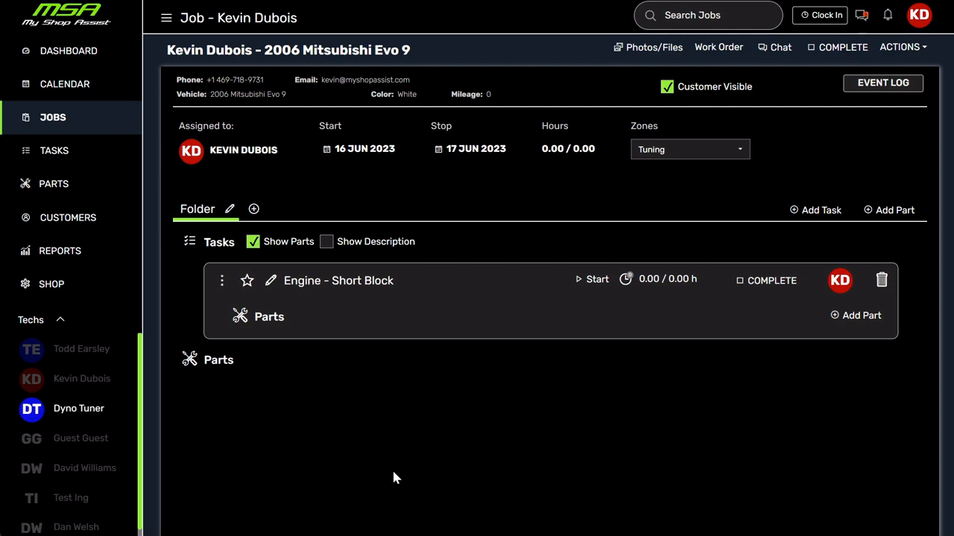
Open the 2006 Mitsubishi Evo 9 job from the Tuning zone of the jobs board.
click(52, 54)
click(51, 119)
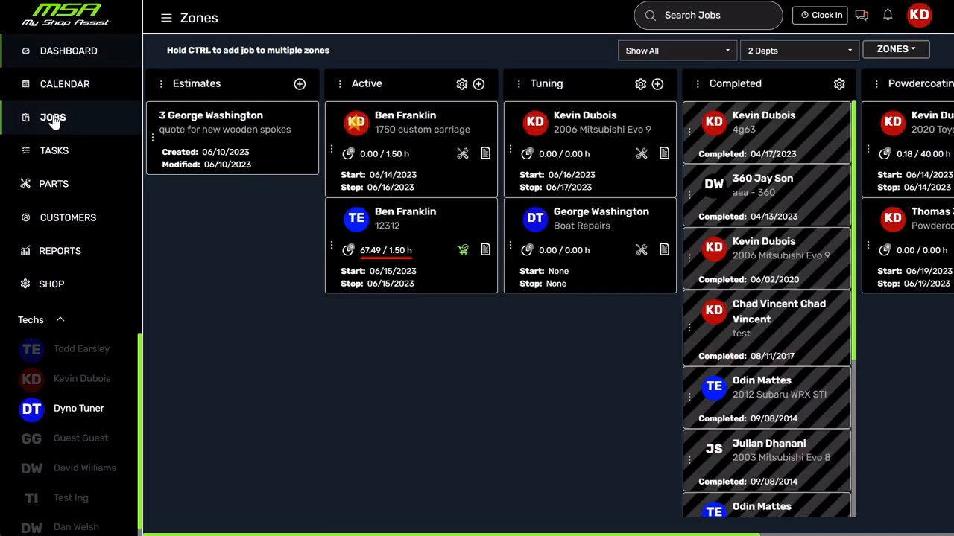
click(597, 122)
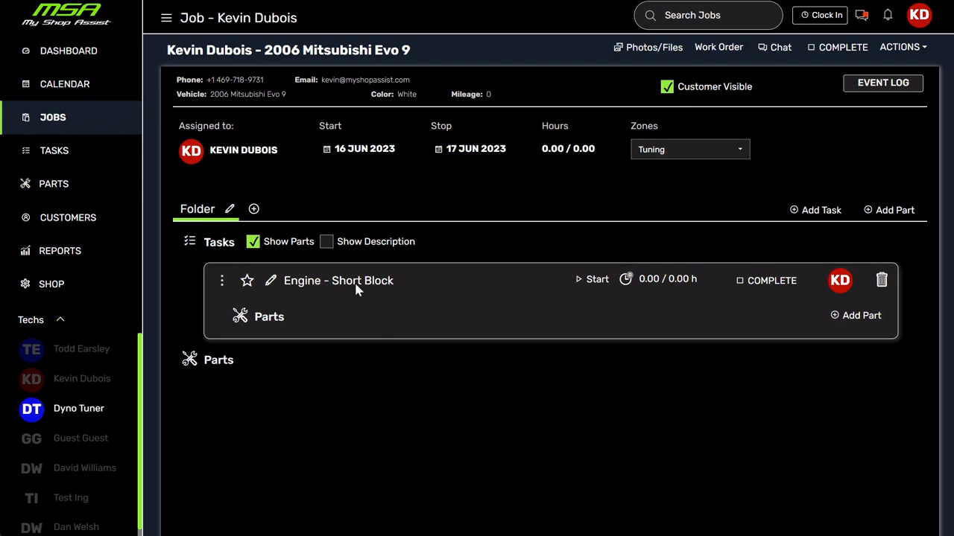
click(906, 214)
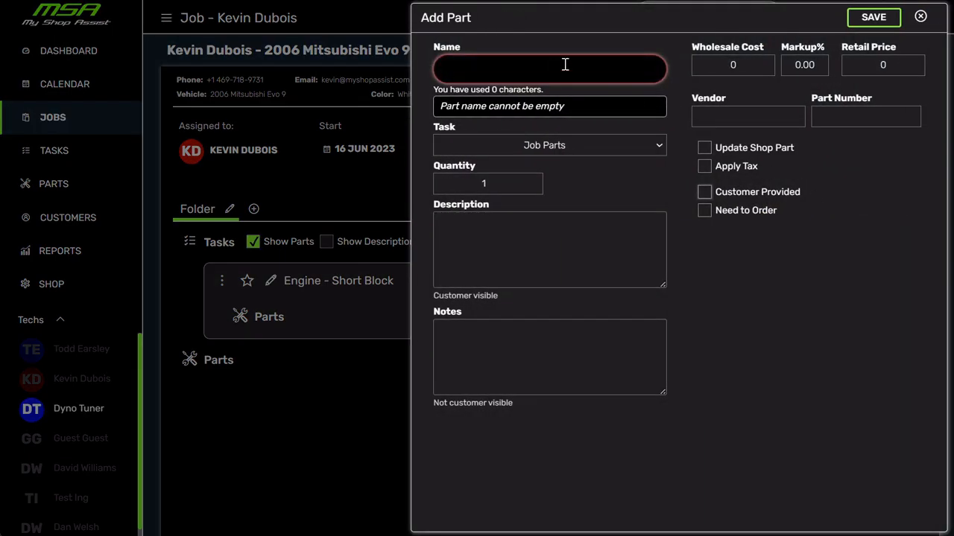
text(Acl)
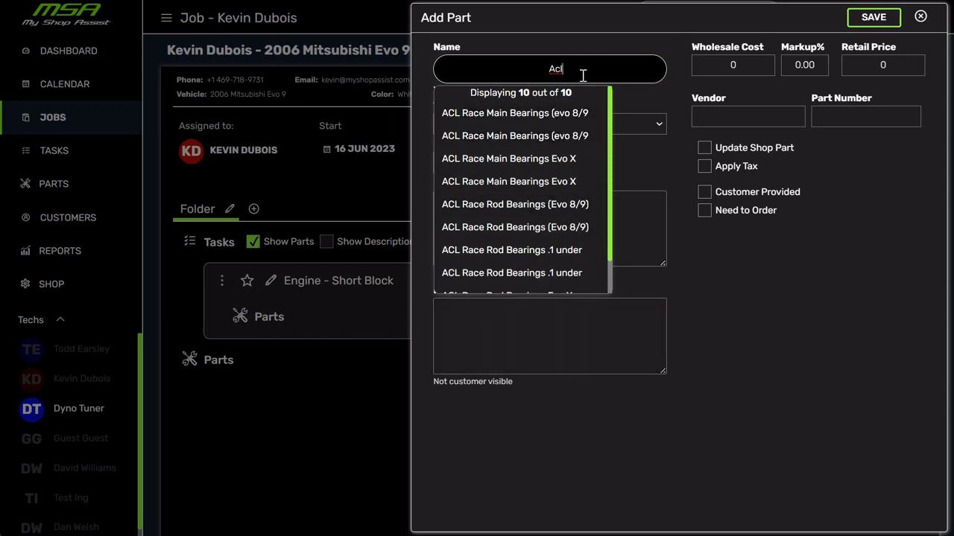
click(919, 16)
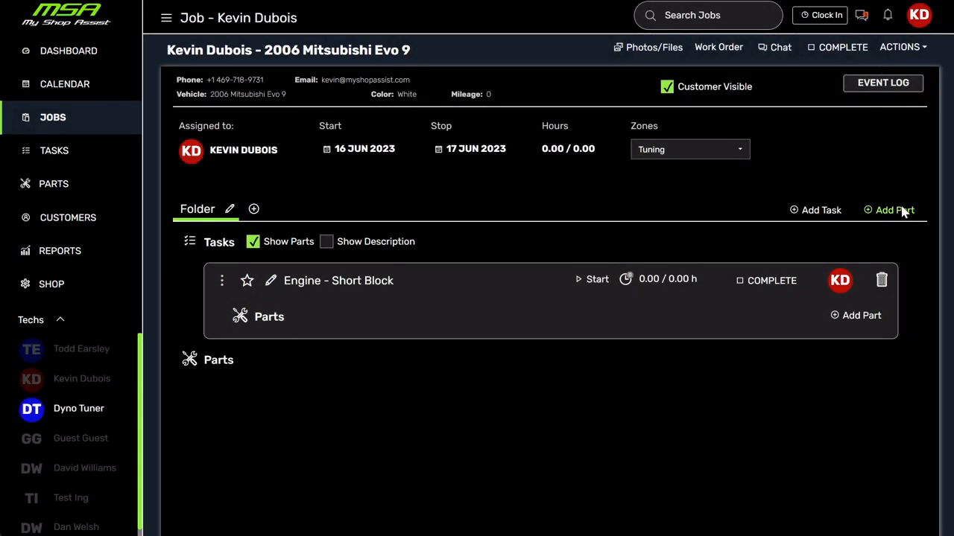
Start a new job-level part and name it "Diamond Pistons 4g63 2.0LR 9:1".
click(898, 210)
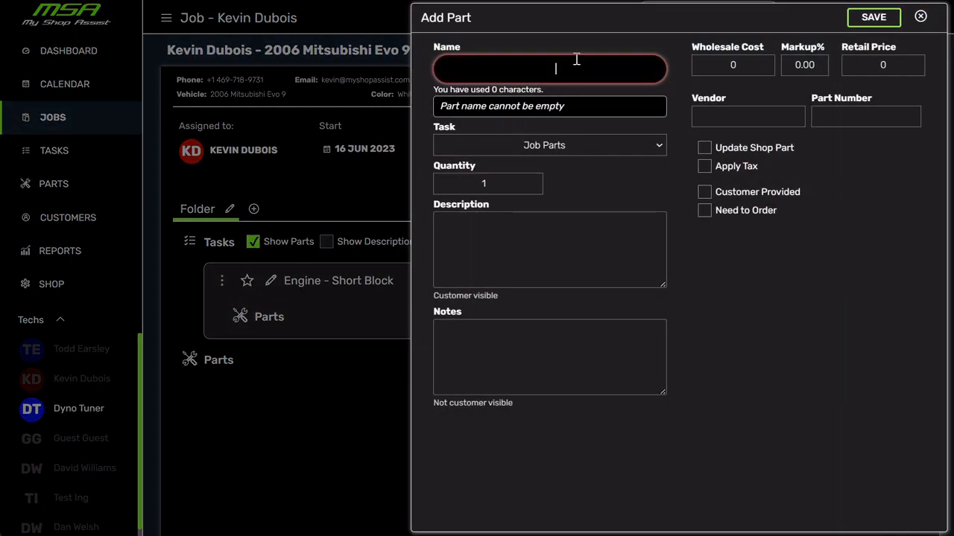
text(Diamond Pistons)
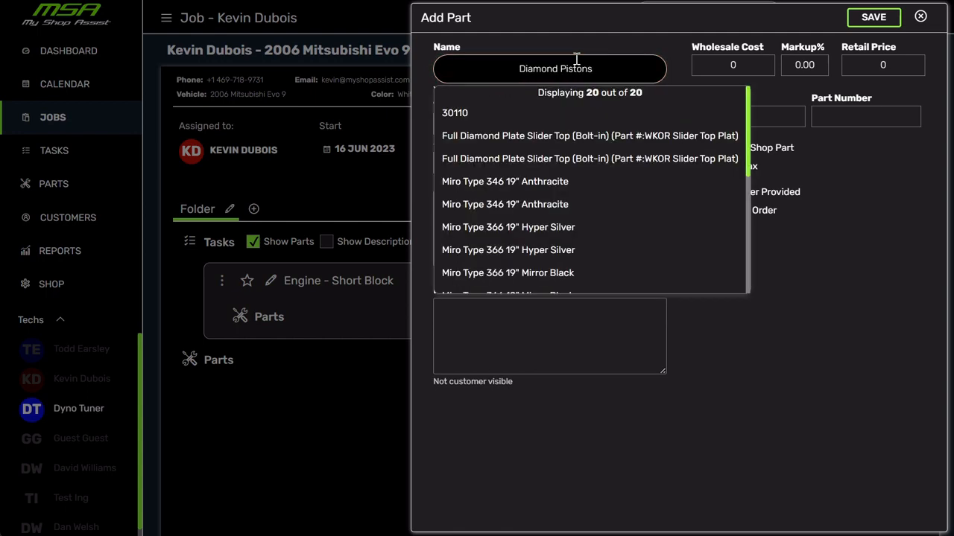
click(749, 67)
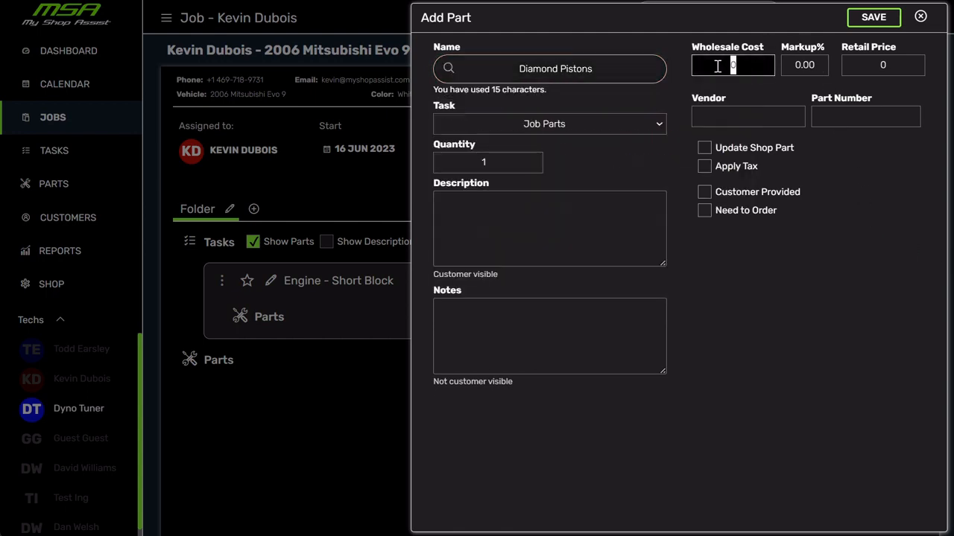
click(608, 68)
text(4)
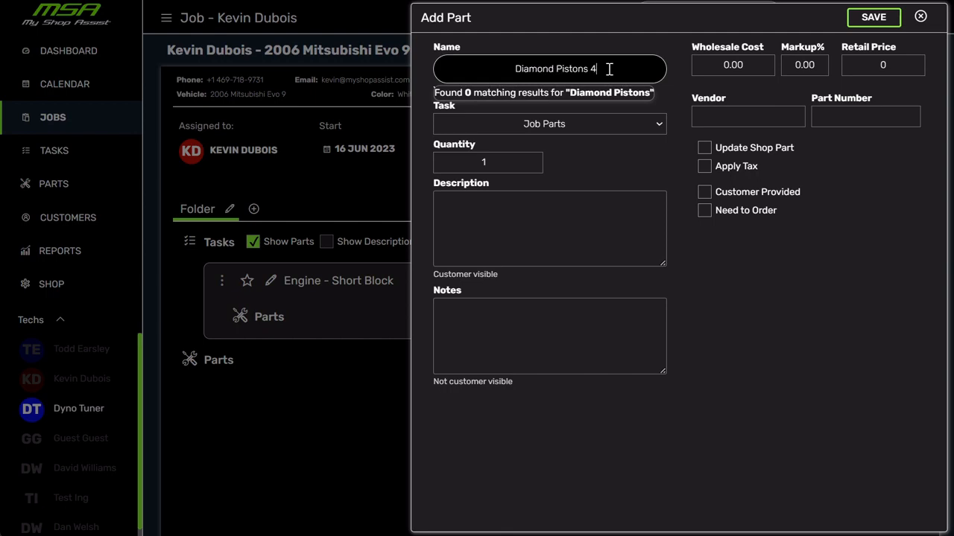
text(g63 )
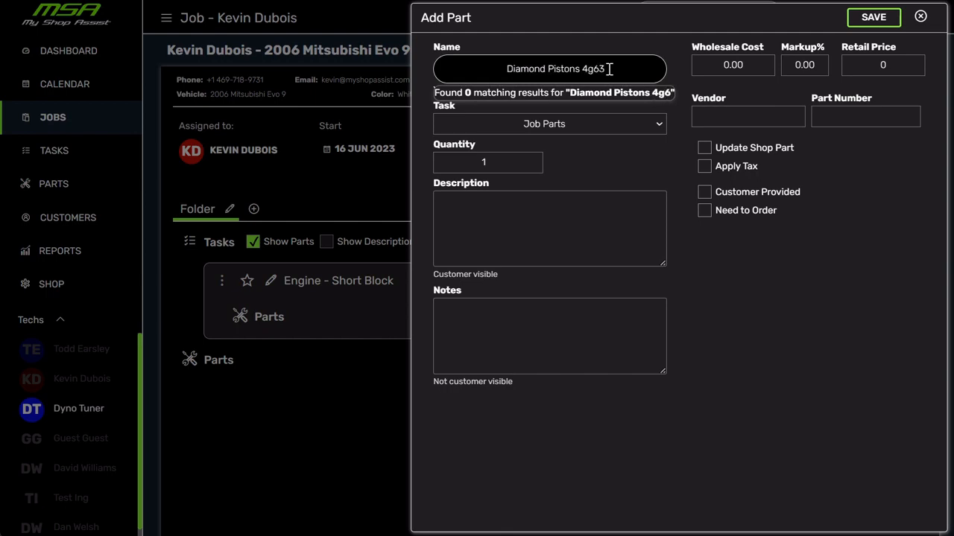
text(2)
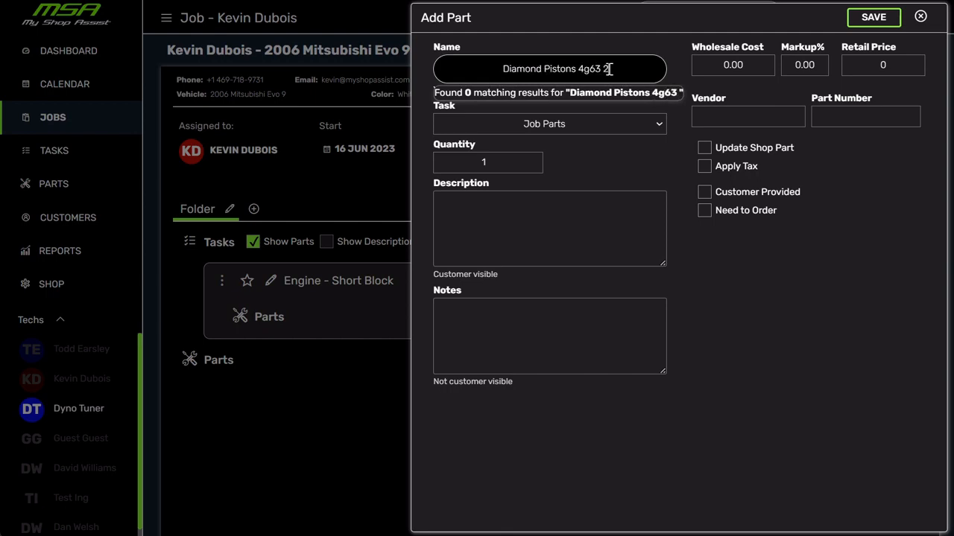
text(.0 R)
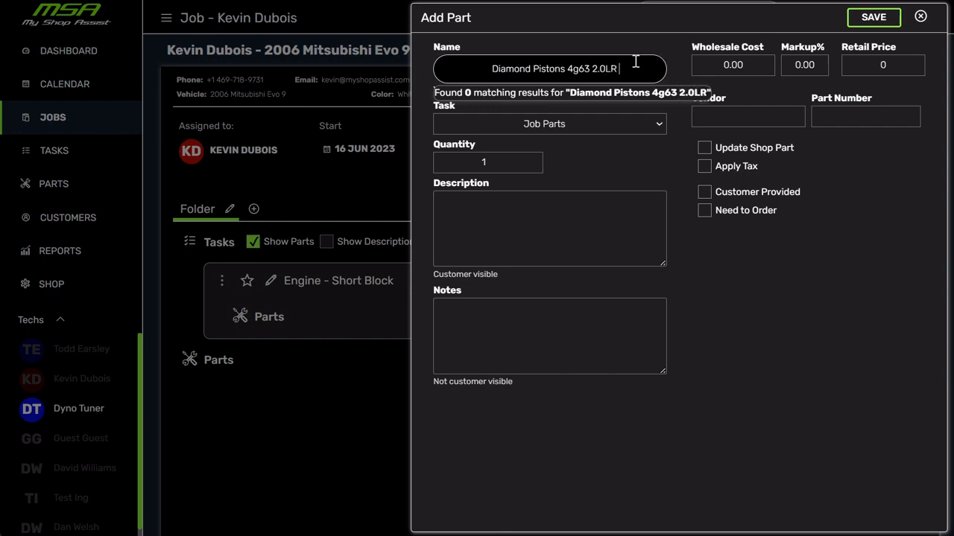
text( 9:1)
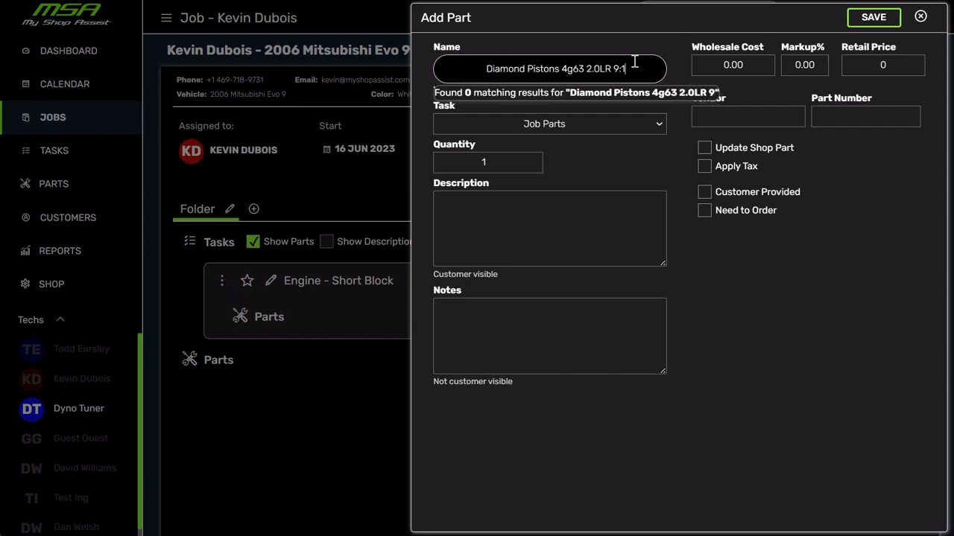
Set the new part's wholesale cost to 650, retail price to 900 and part number to abc123454.
key(Tab)
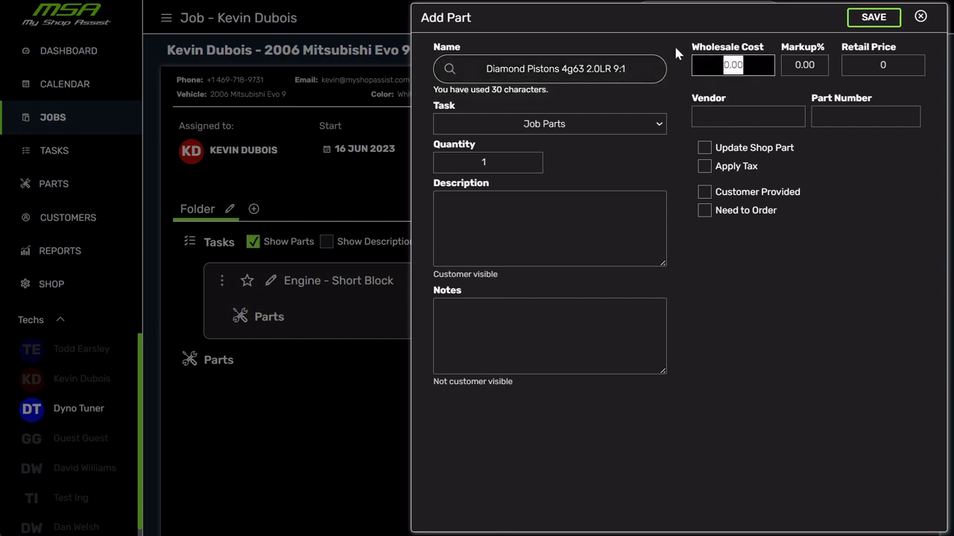
text(650)
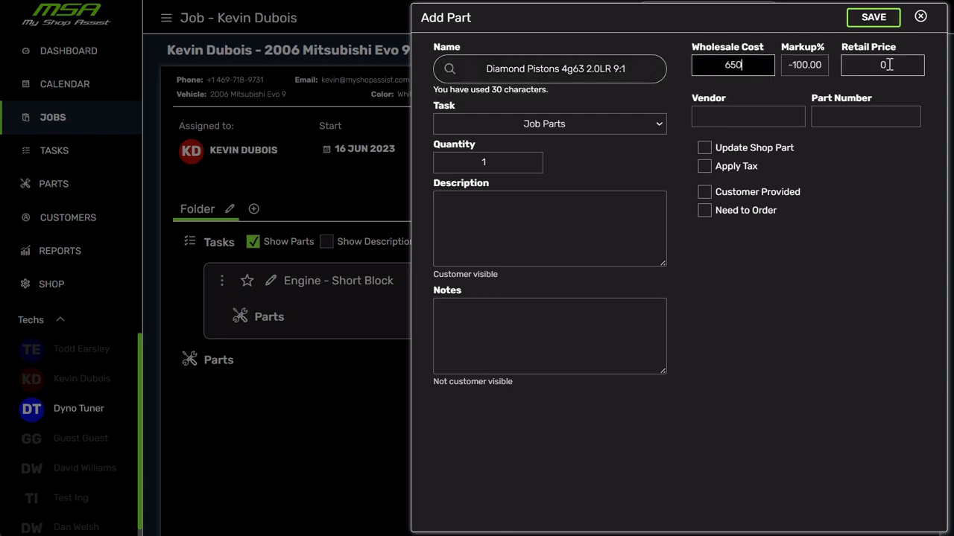
click(887, 65)
text(900)
click(877, 115)
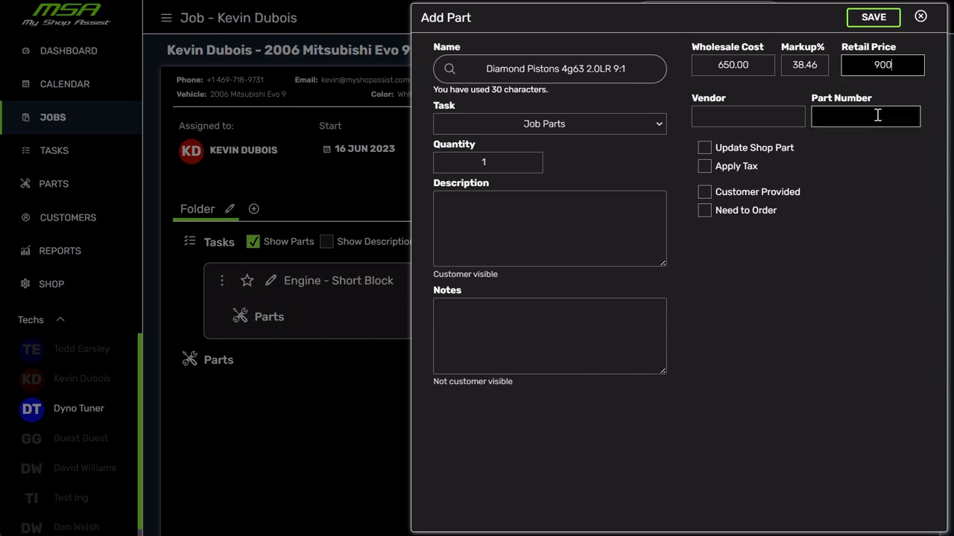
text(abc123454)
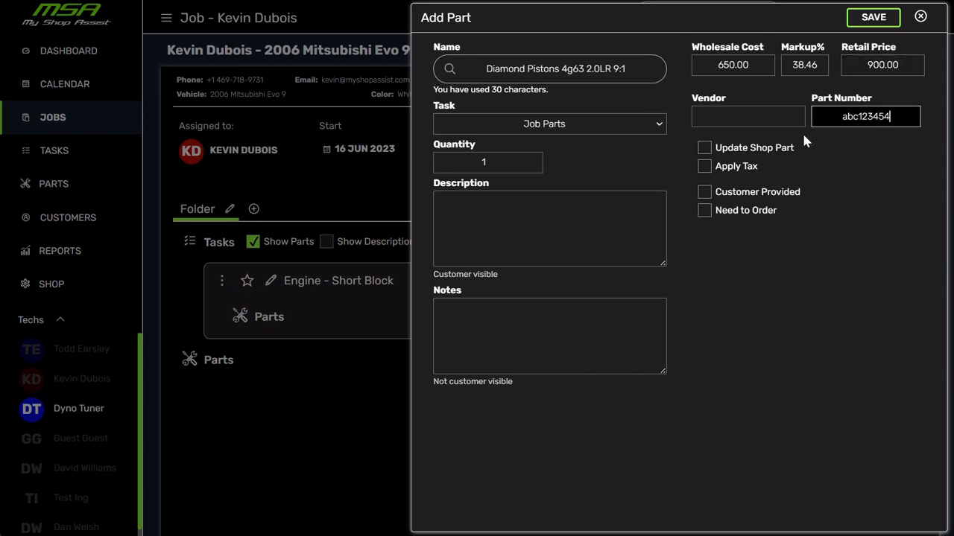
Enter the description "9:1 CR diamond pistons for a 2.0LR 4G63" and save the part to the job.
click(533, 238)
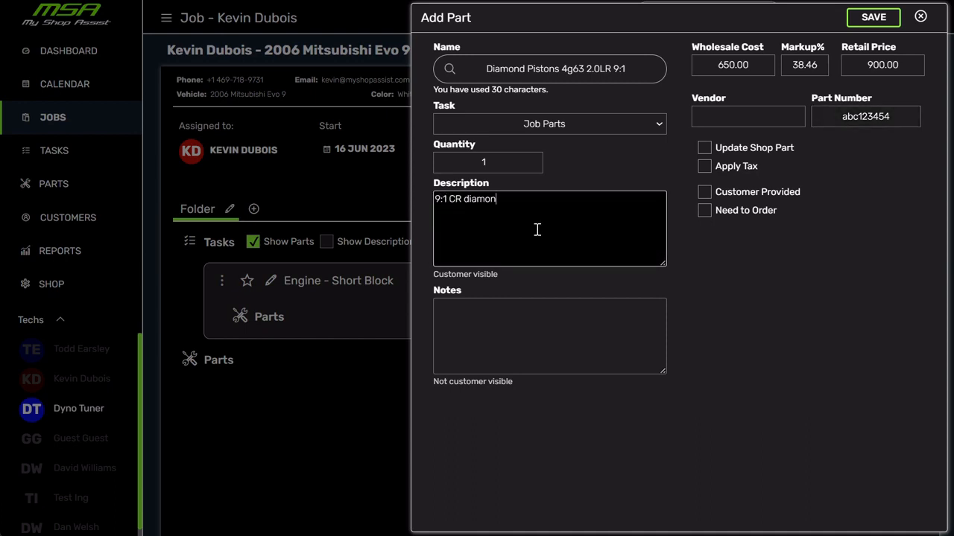
text(9:1 CR diamond pistons for a 2.0LR 4G63)
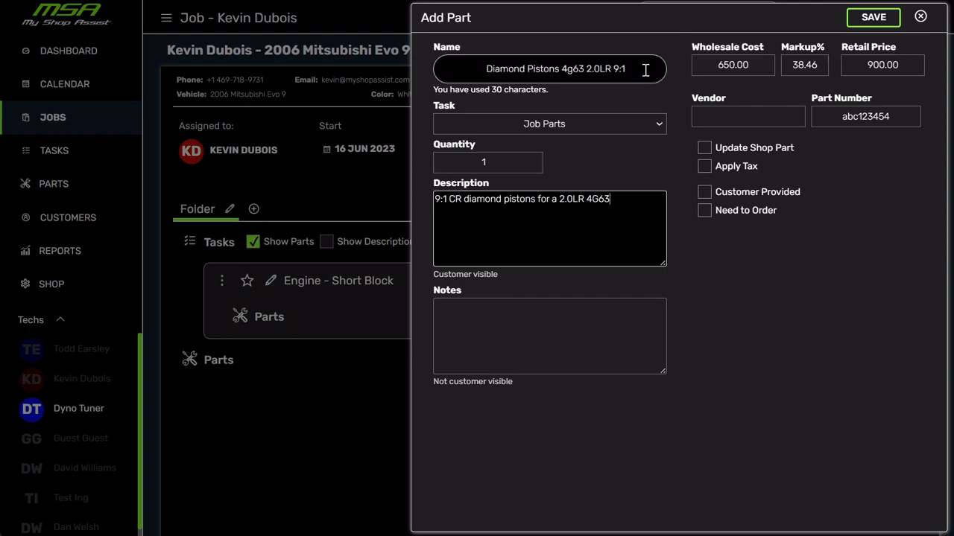
click(881, 25)
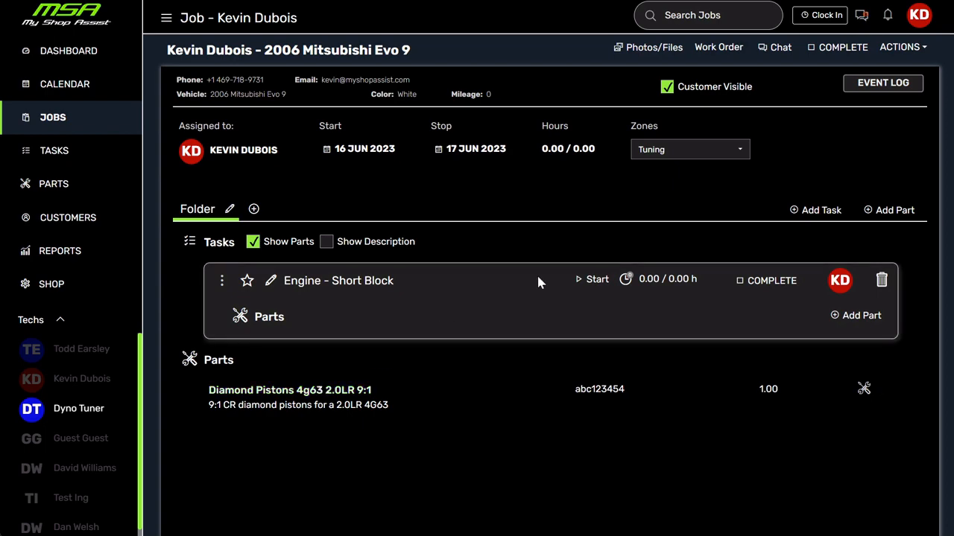
Search for "diamond pistons" and add the existing Diamond Pistons 4g63 2.0LR 9:1 part to the job a second time.
click(888, 211)
text(diamond pistons)
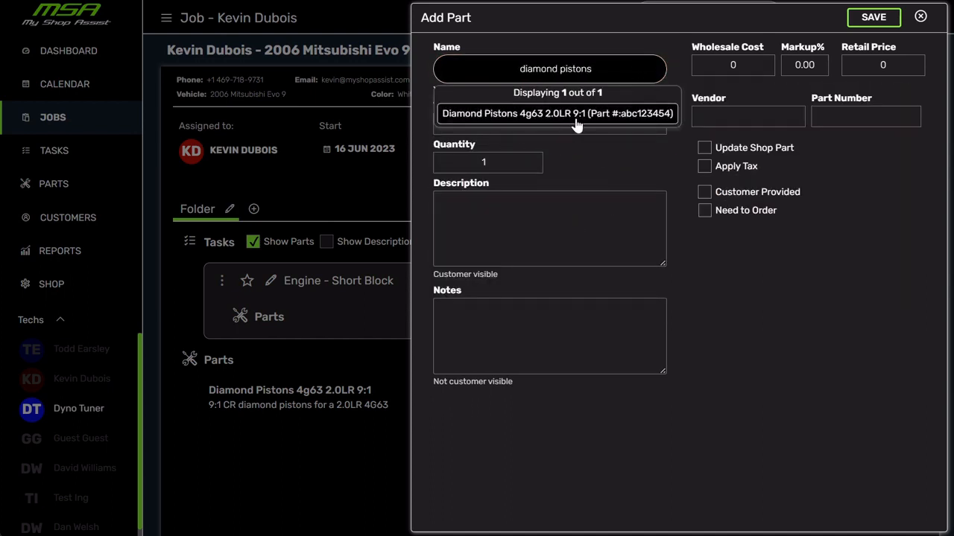
click(576, 116)
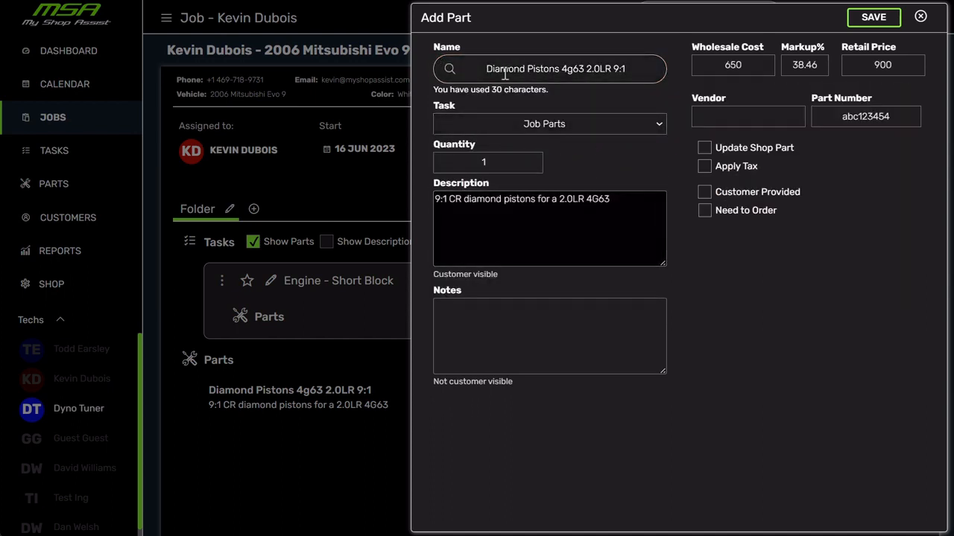
click(873, 17)
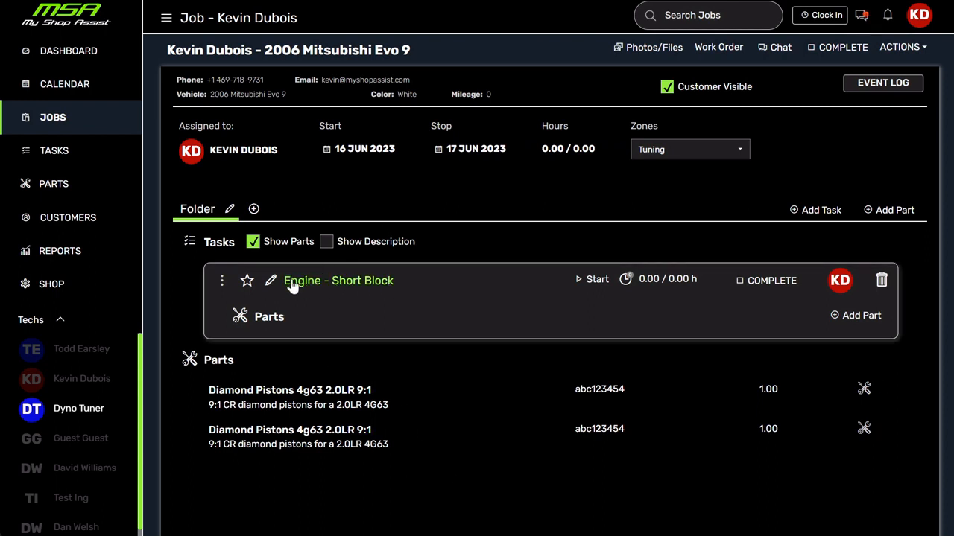
Add the existing "ACL Race Main Bearings (evo 8/9" part to the Engine - Short Block task.
click(865, 316)
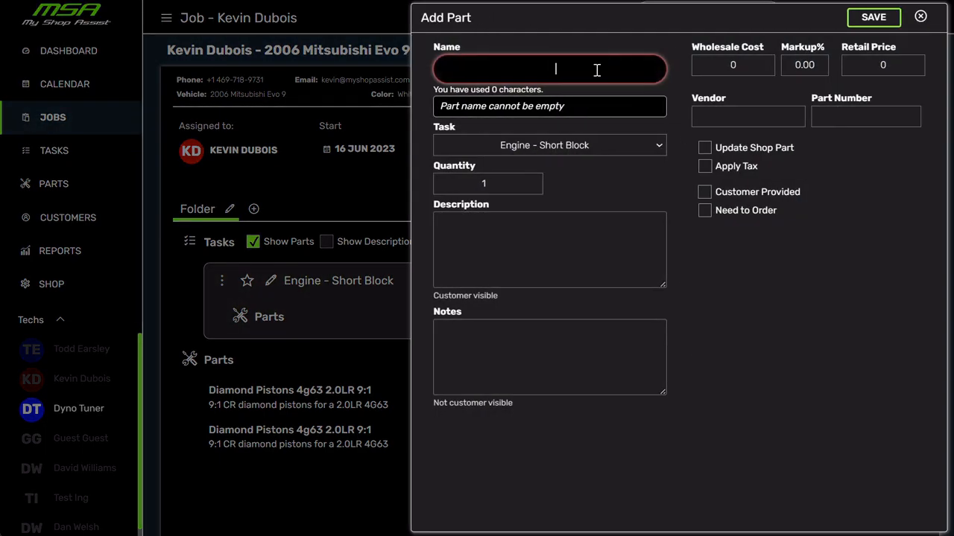
text(ACL)
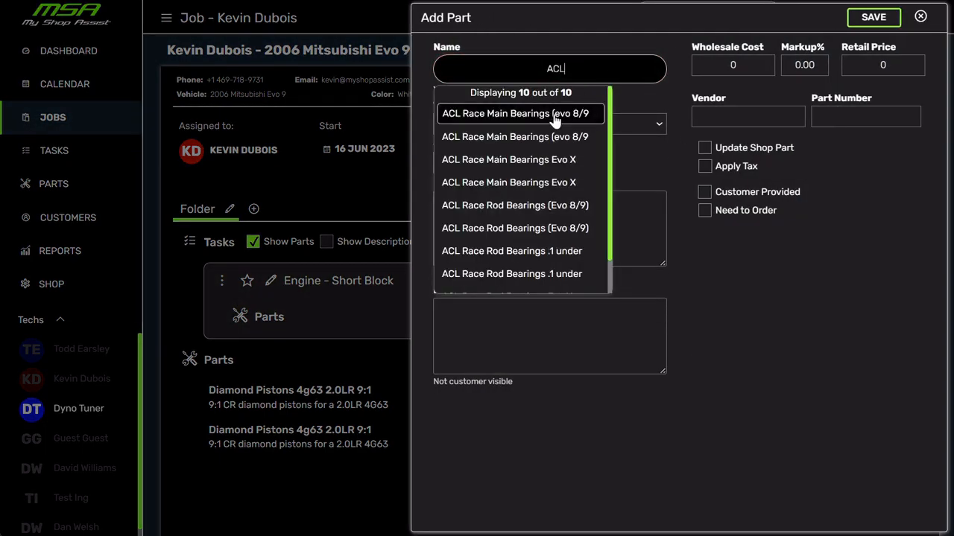
click(552, 137)
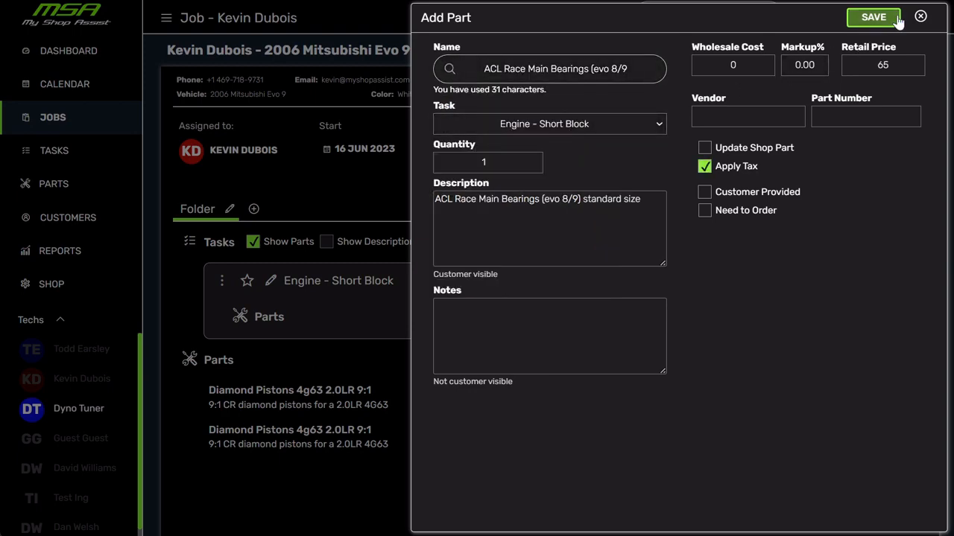
click(873, 17)
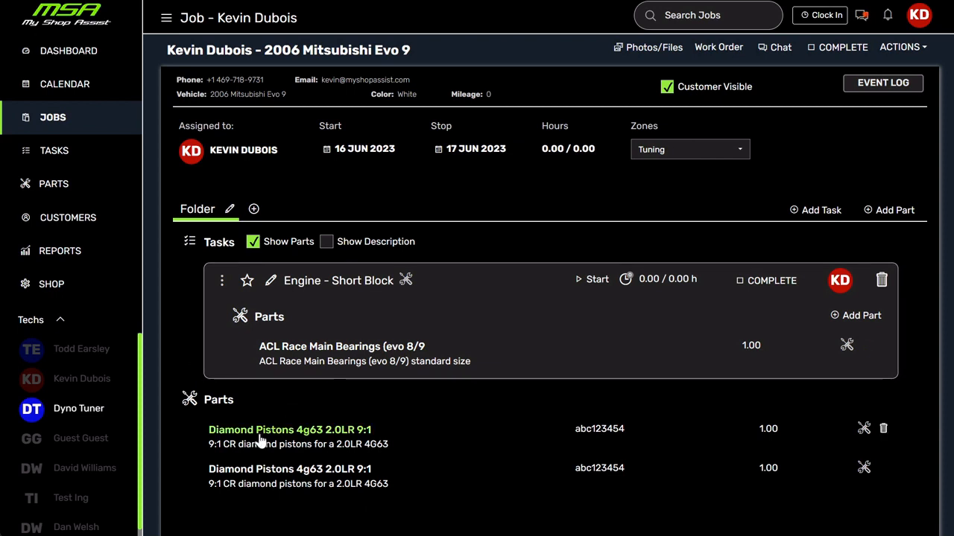
Move the first Diamond Pistons part into the Engine - Short Block task and delete the duplicate left in the job parts.
drag(257, 436, 330, 335)
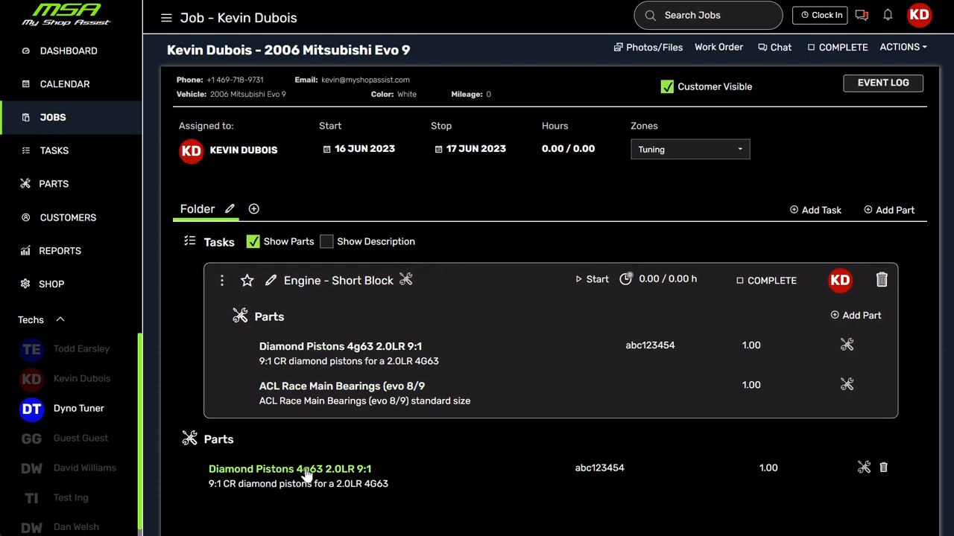
click(883, 470)
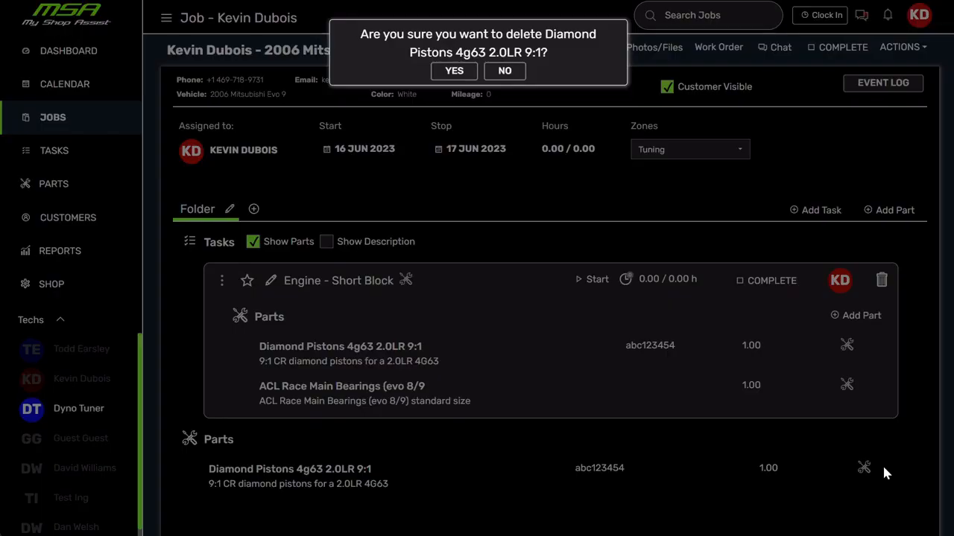
click(465, 71)
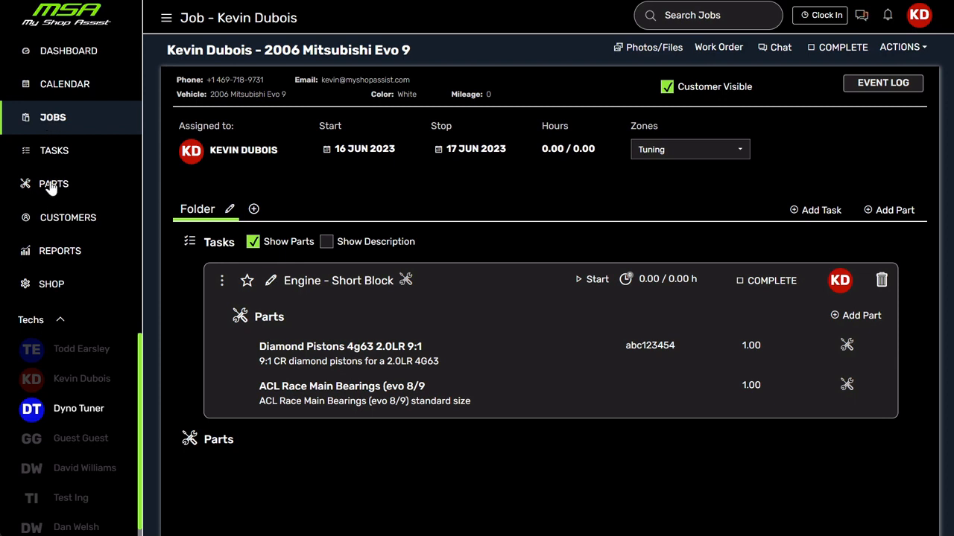
Search the shop parts list for "acl" and open the first ACL Race Main Bearings (evo 8/9 part for editing.
click(79, 184)
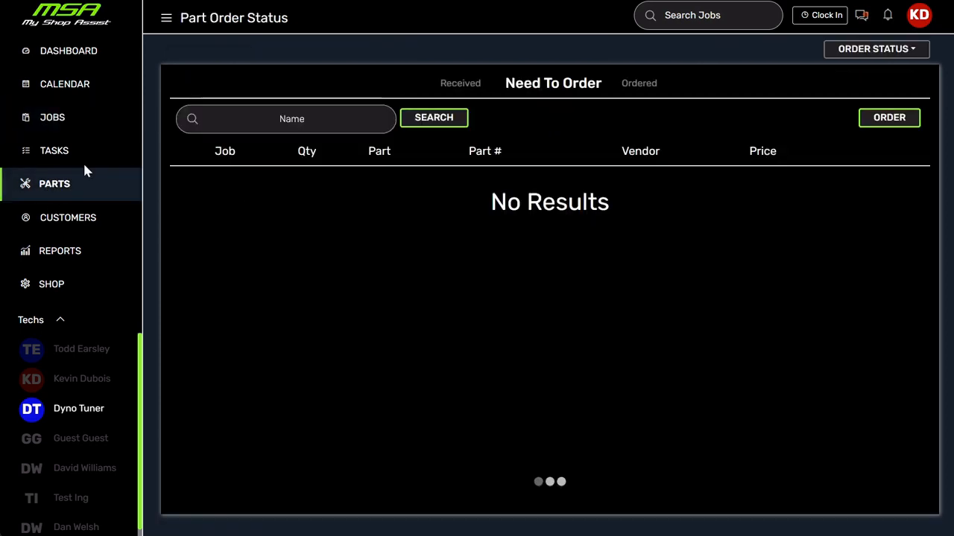
click(910, 56)
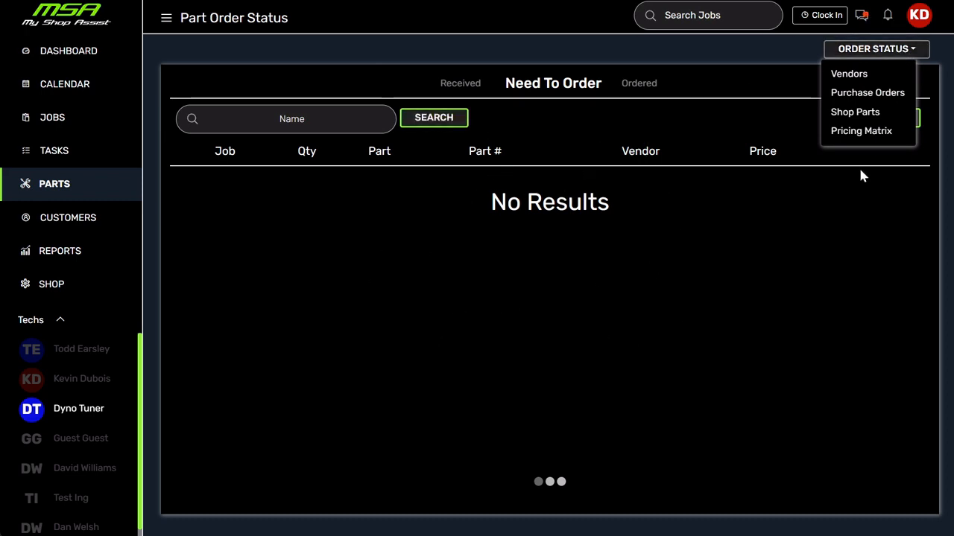
click(861, 118)
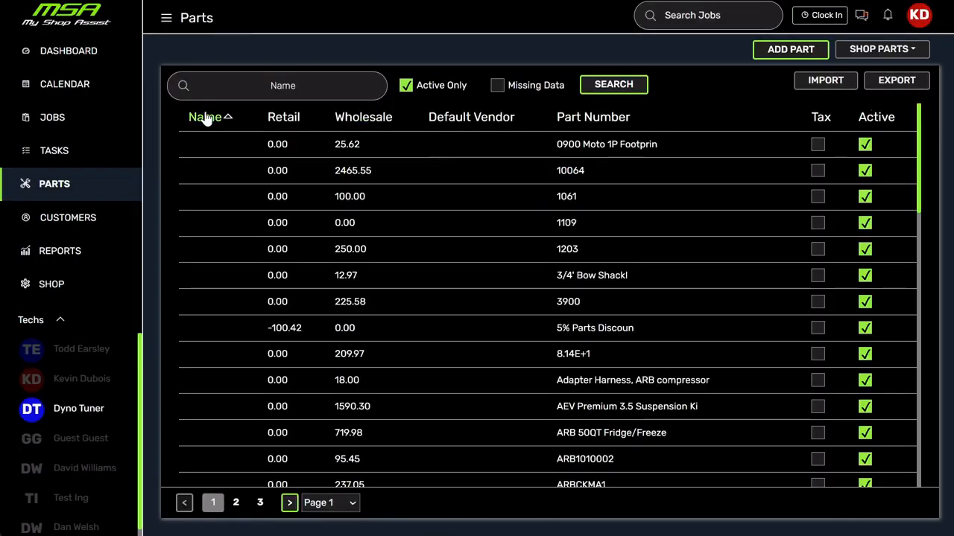
click(276, 85)
text(acl)
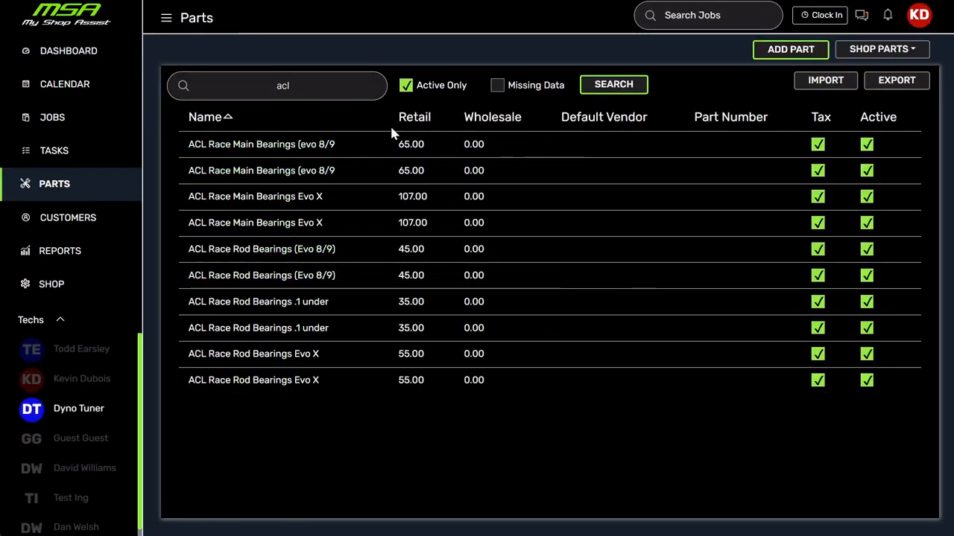
click(251, 146)
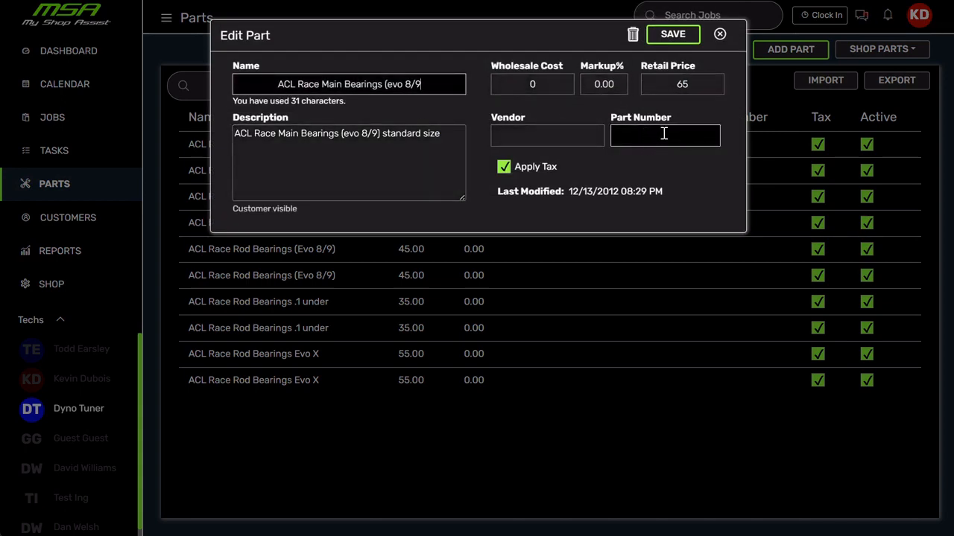
Close the ACL part editor without saving and open the 2006 Mitsubishi Evo 9 job from the Tuning zone.
click(720, 33)
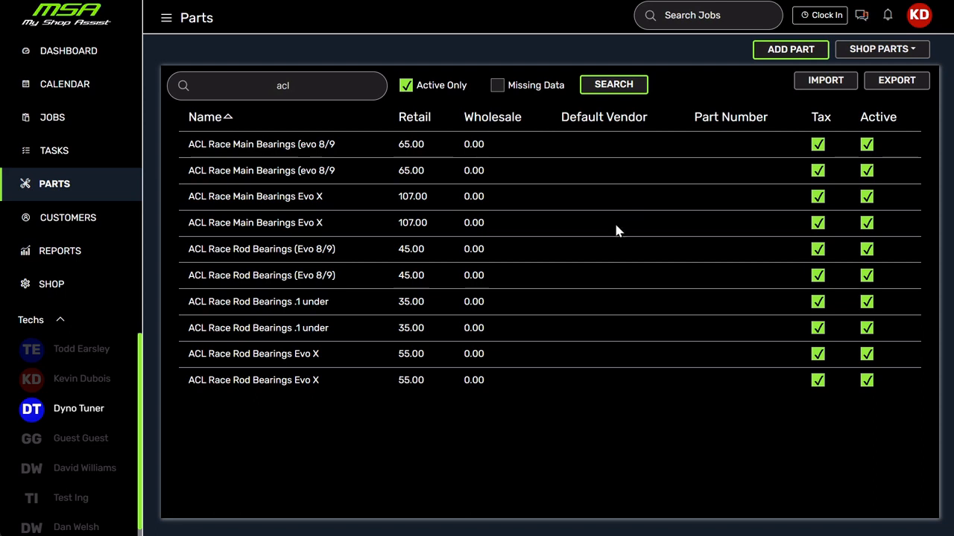
click(830, 82)
click(49, 121)
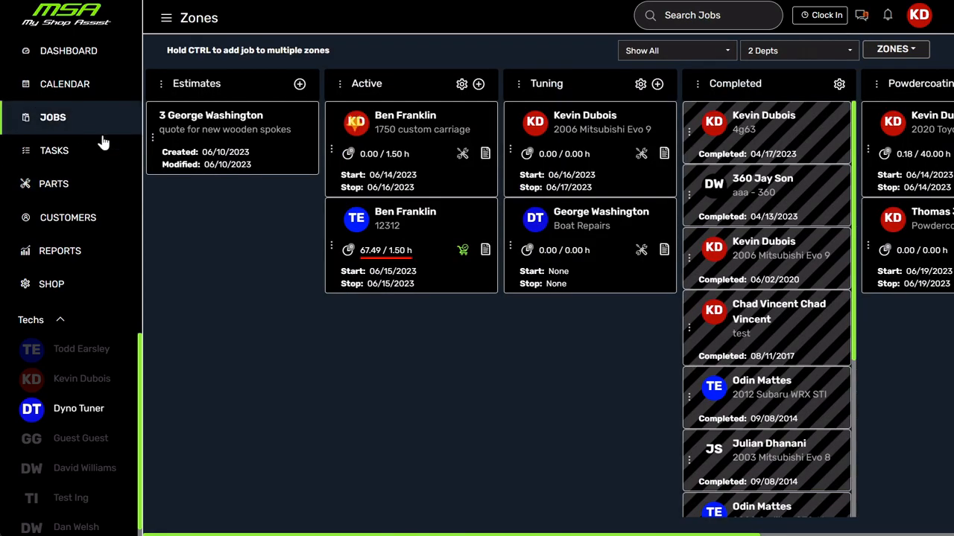
click(588, 119)
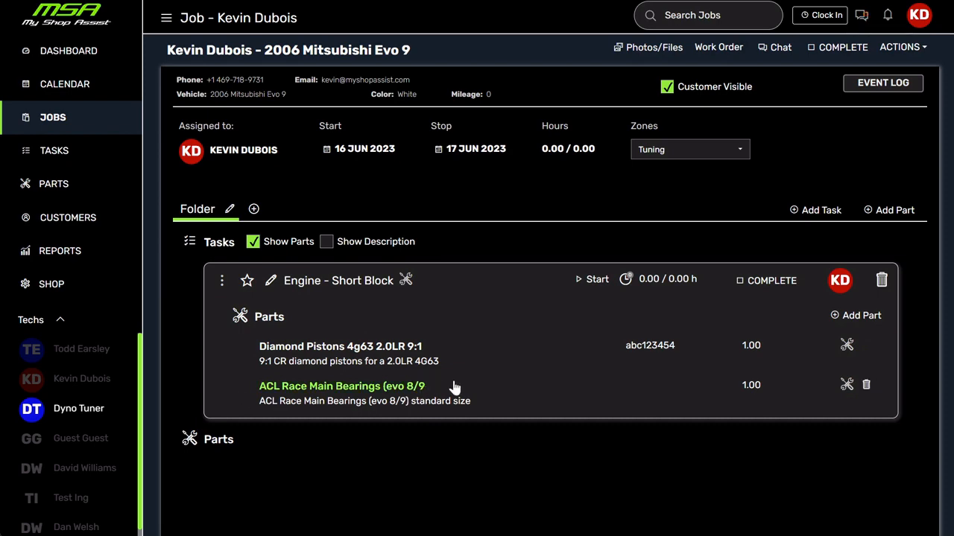
Apply tax to the Diamond Pistons 4g63 2.0LR 9:1 part, flag it as Need to Order, and save it.
click(370, 351)
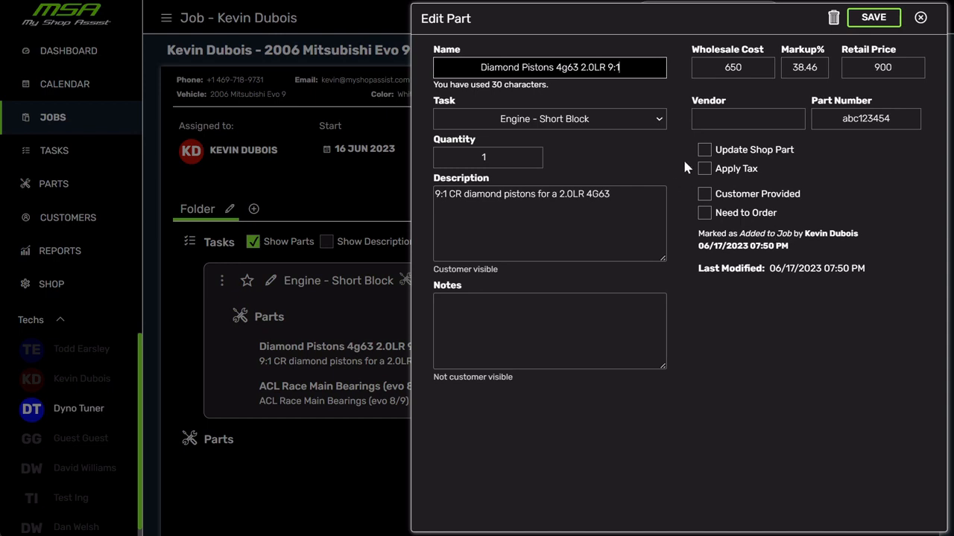
click(704, 169)
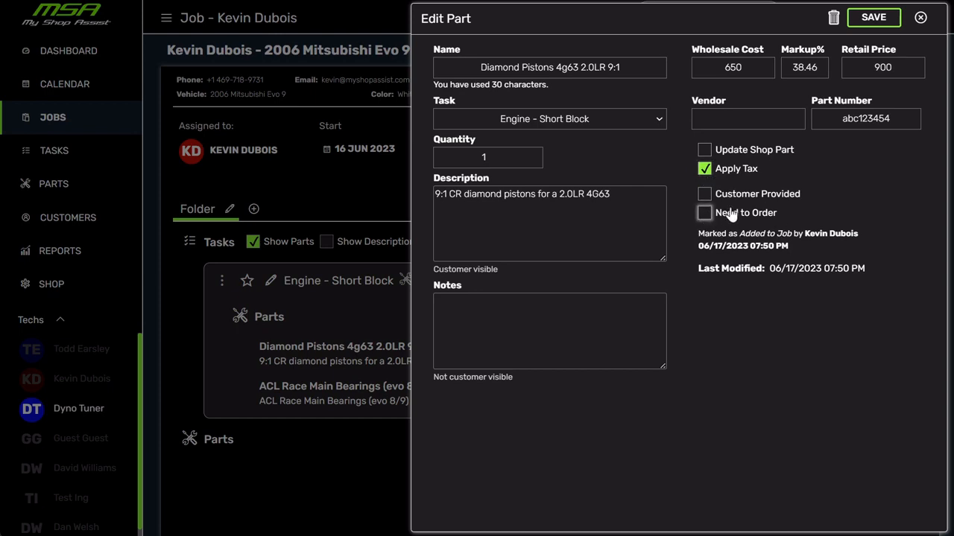
click(704, 215)
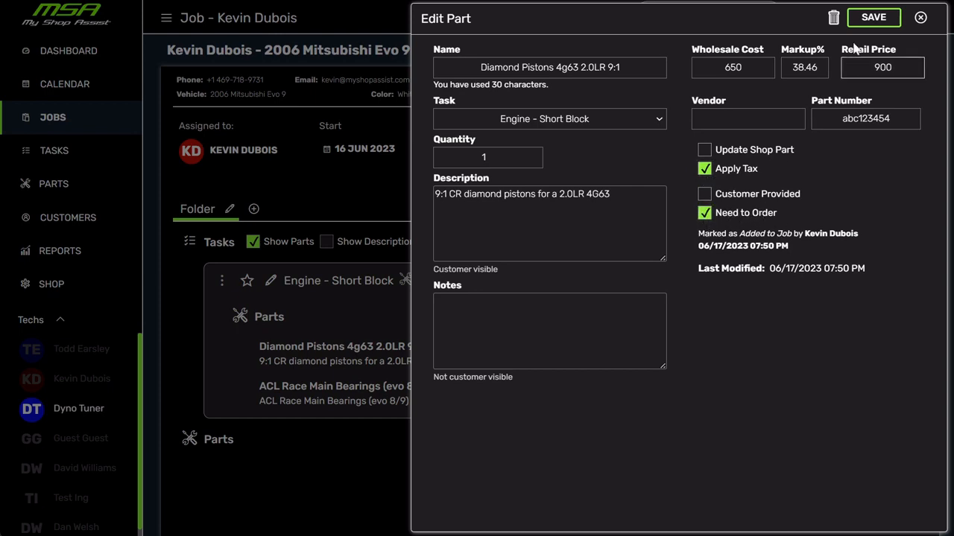
click(872, 17)
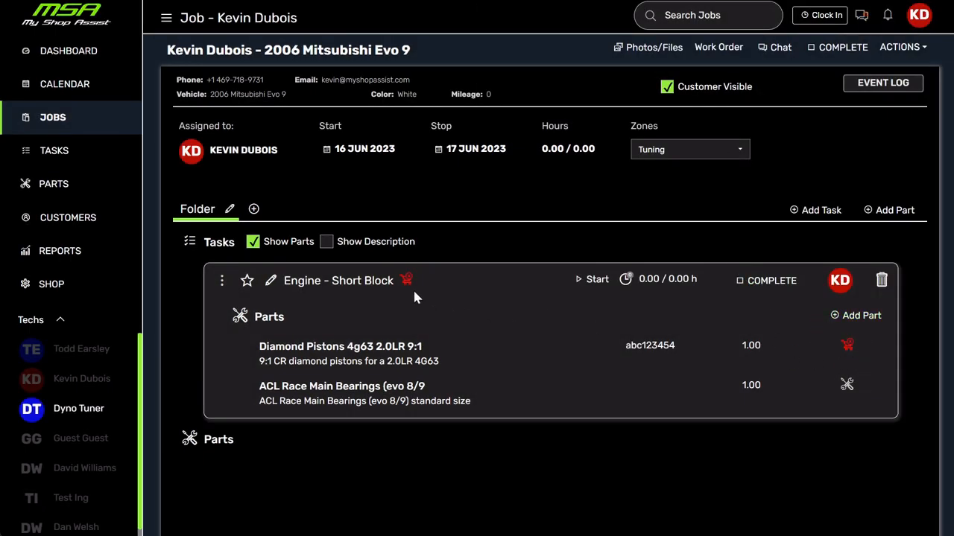
Order the Diamond Pistons 4g63 2.0LR 9:1 part from the Need To Order list.
click(56, 122)
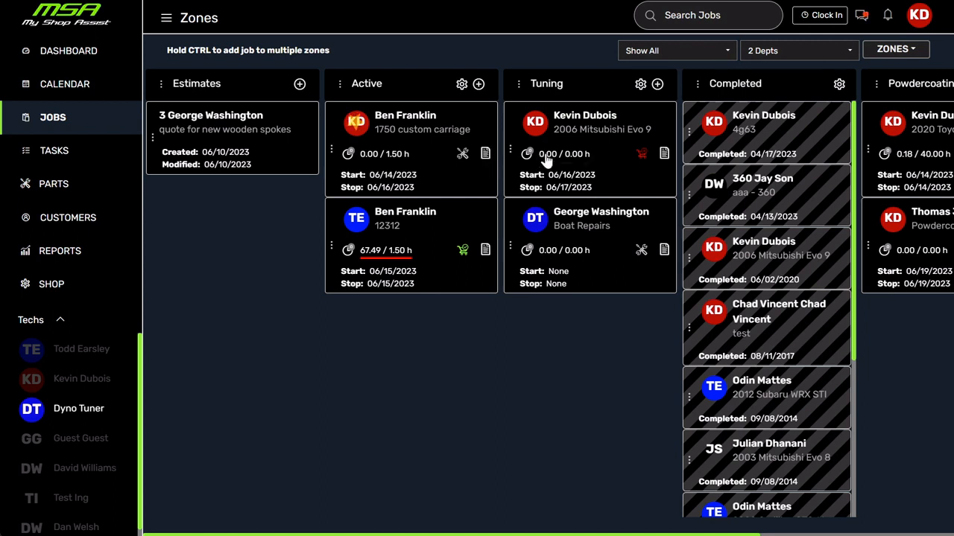
click(53, 188)
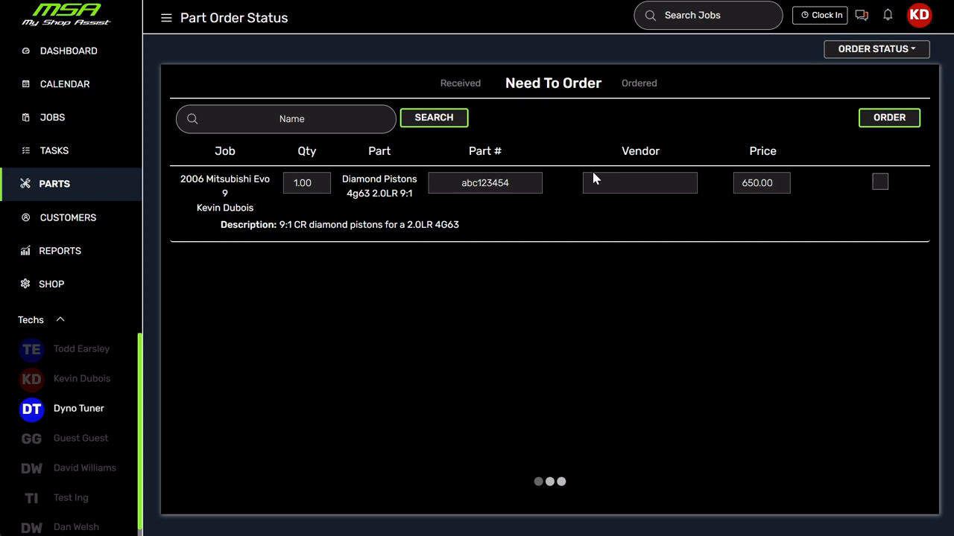
click(882, 182)
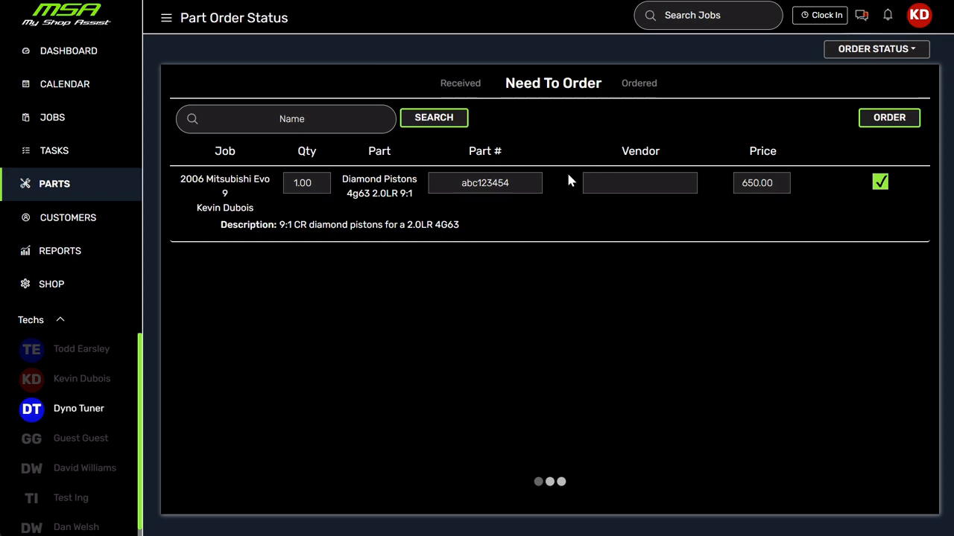
click(908, 126)
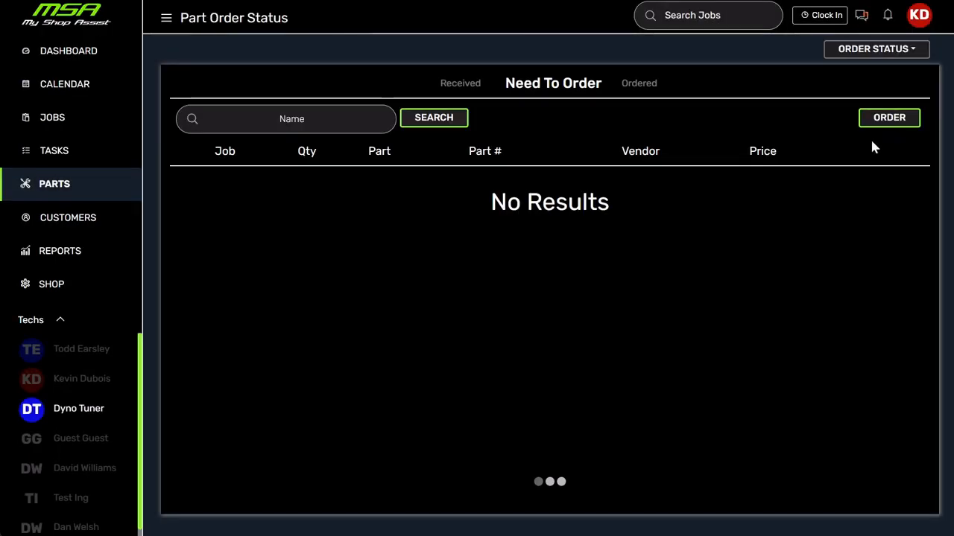
Check the ordered part's status on the jobs board and inside the 2006 Mitsubishi Evo 9 job.
click(52, 119)
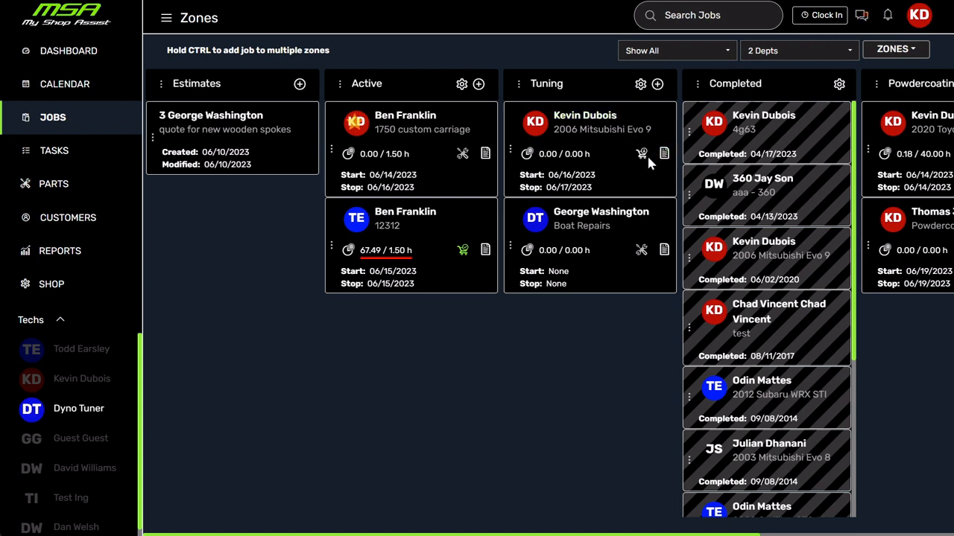
click(596, 127)
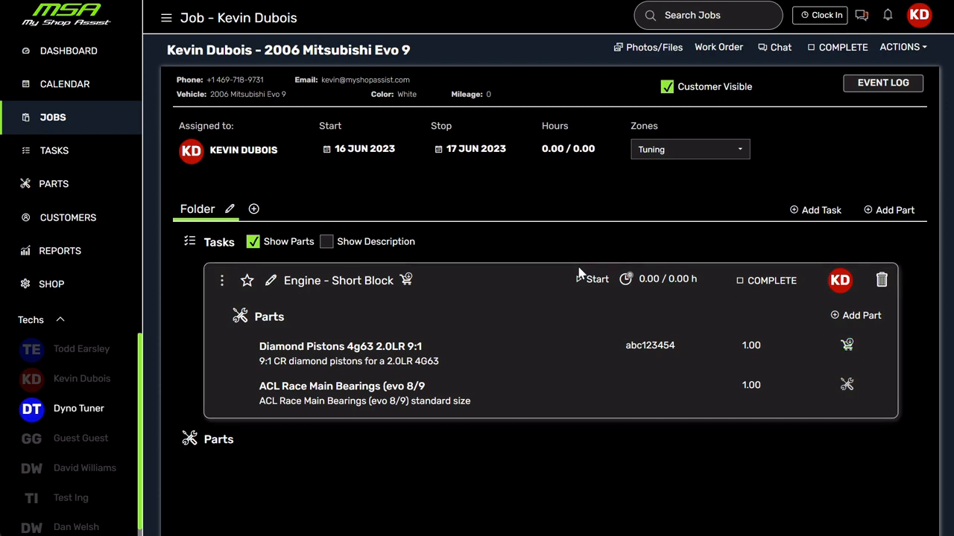
click(53, 125)
Mark the Diamond Pistons part as received in the list of ordered parts.
click(55, 183)
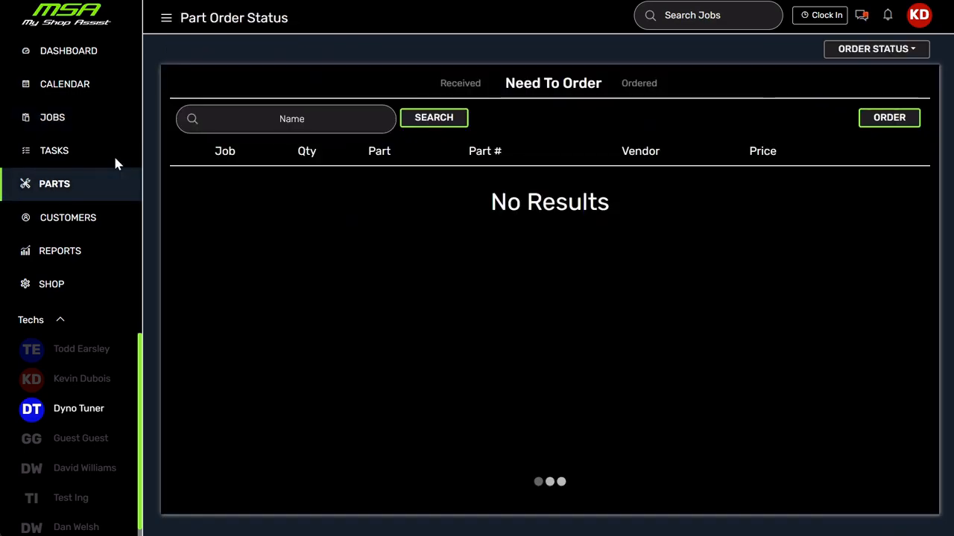
click(641, 86)
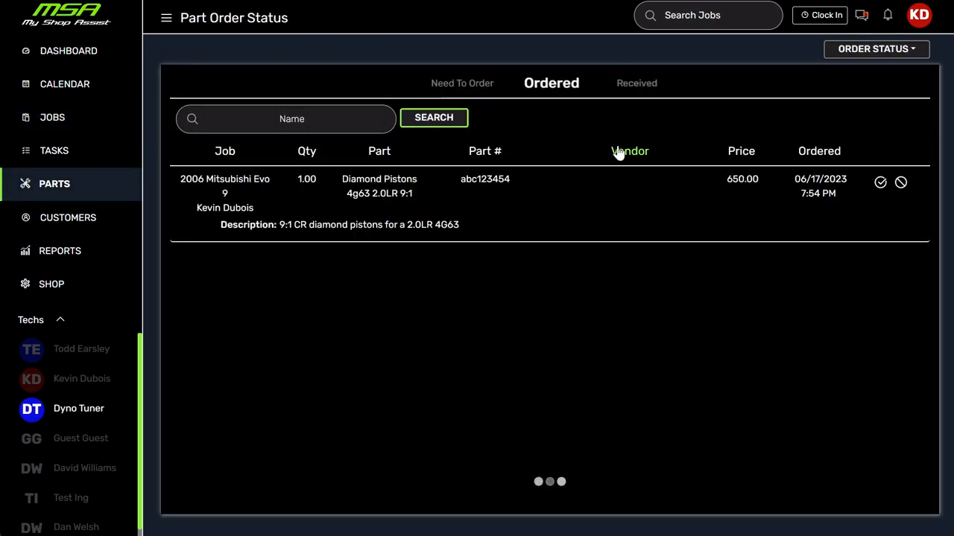
click(472, 85)
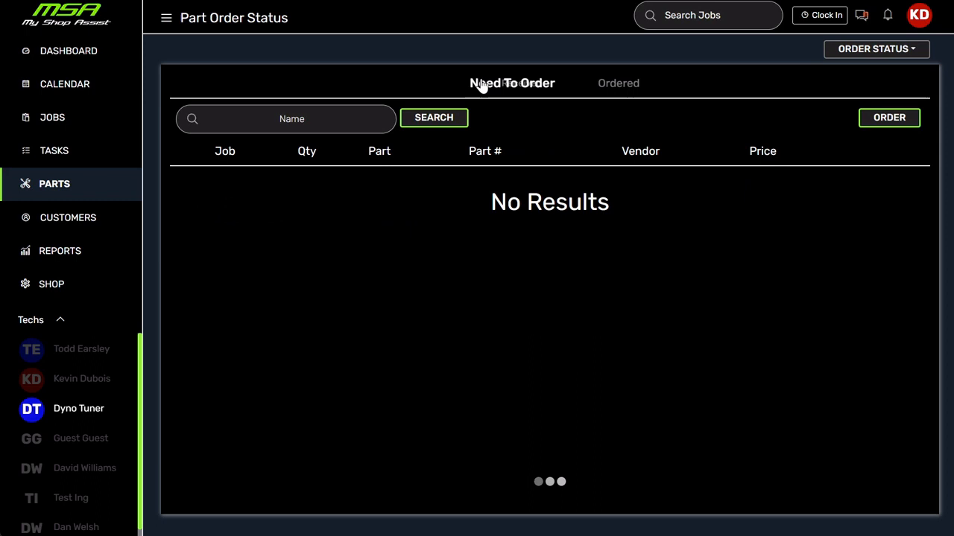
click(644, 83)
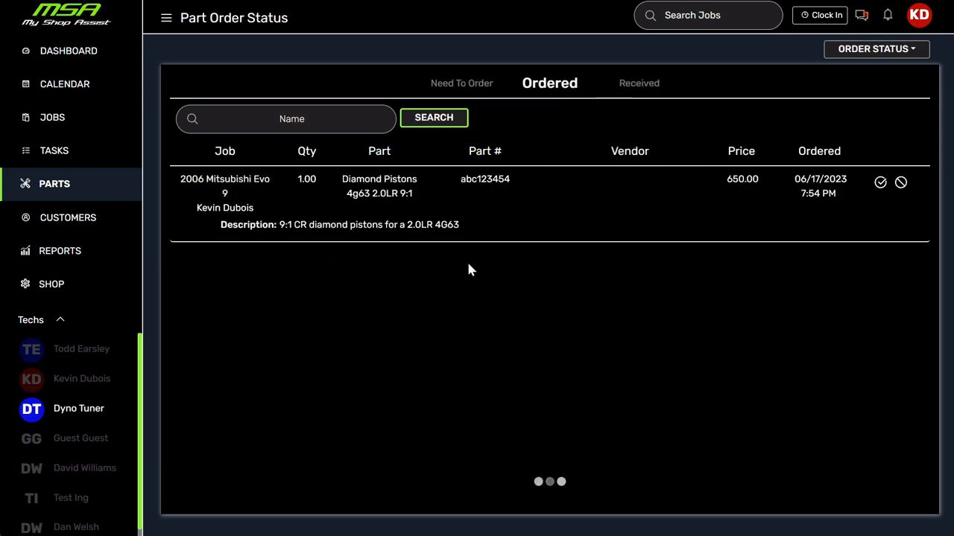
click(881, 183)
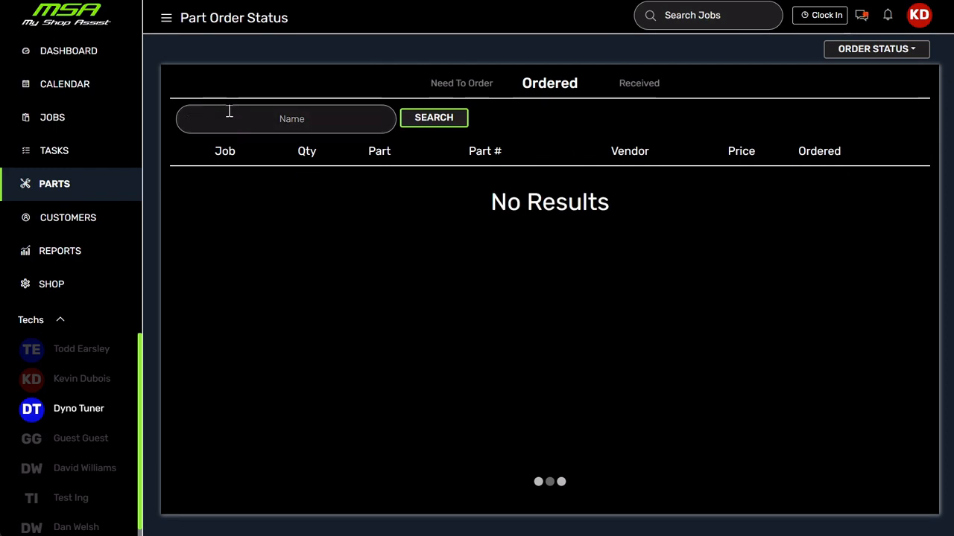
Check the Diamond Pistons part's received status and order history in the 2006 Mitsubishi Evo 9 job.
click(50, 122)
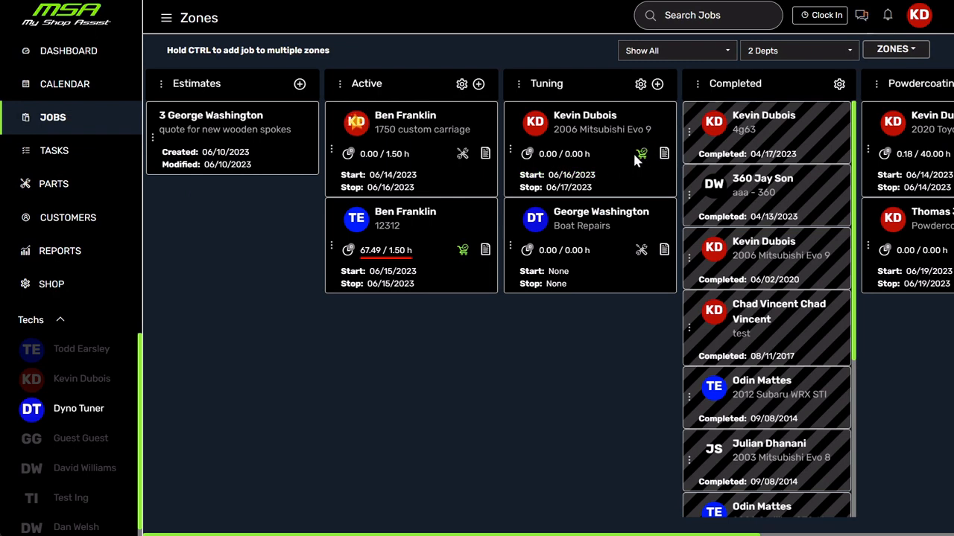
click(585, 129)
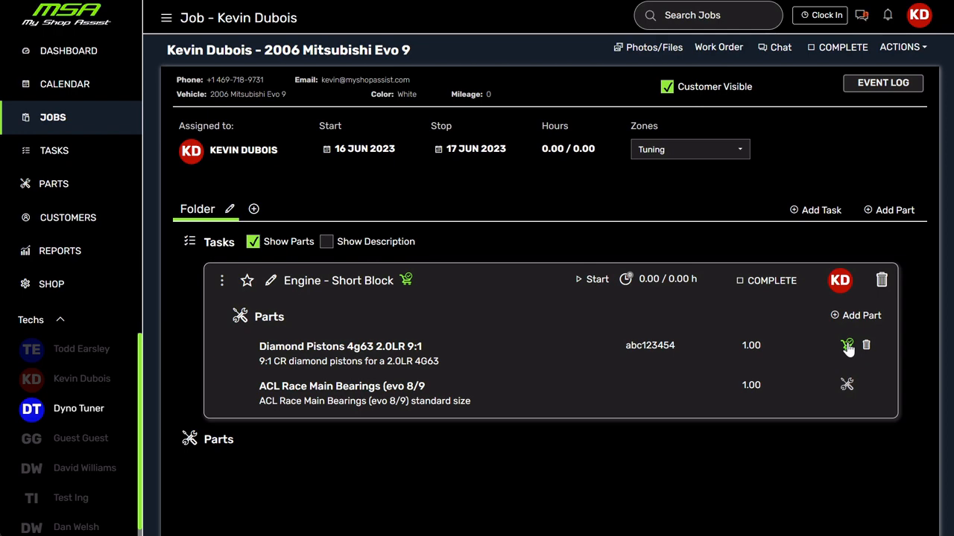
click(350, 352)
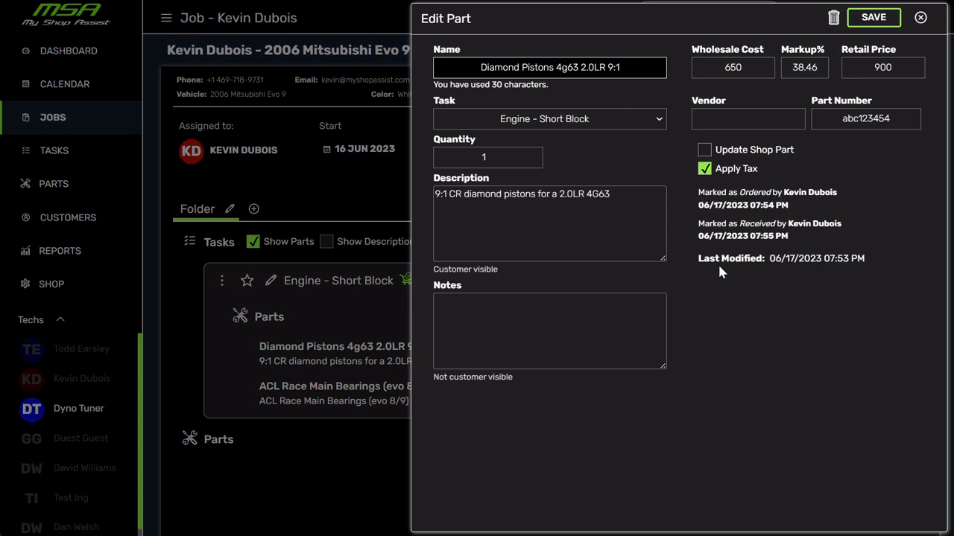
click(921, 19)
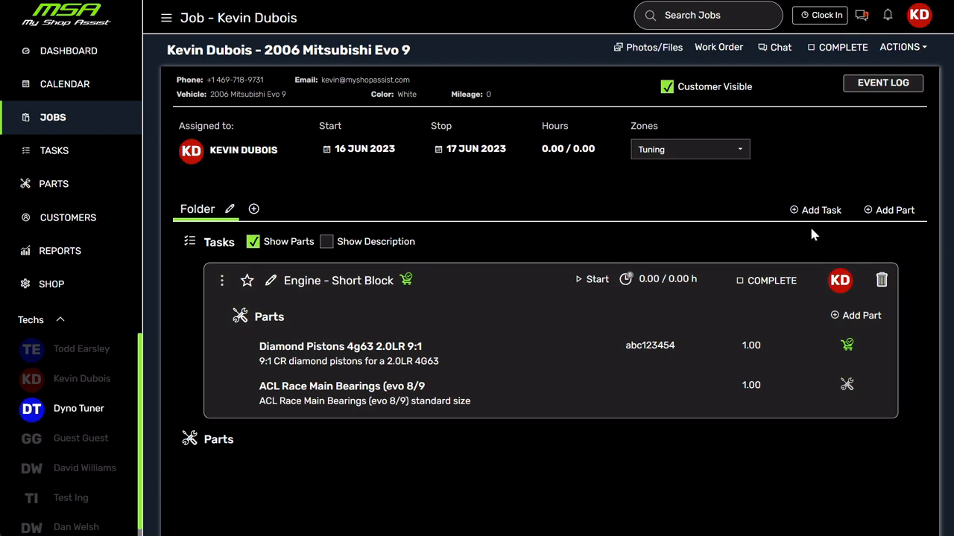
Search for "manley rods" and add the existing MANLEY:14421-4 part to the job parts.
click(895, 211)
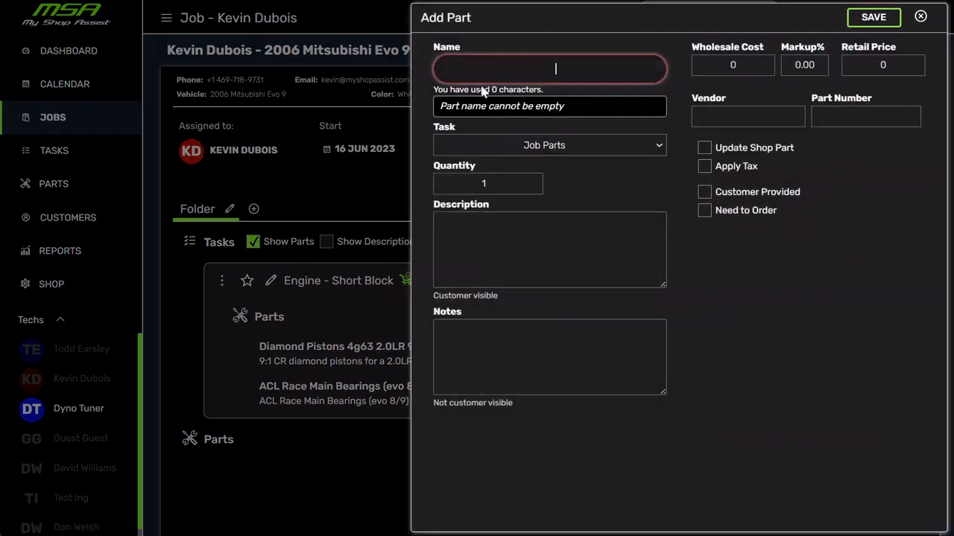
text(manley rods)
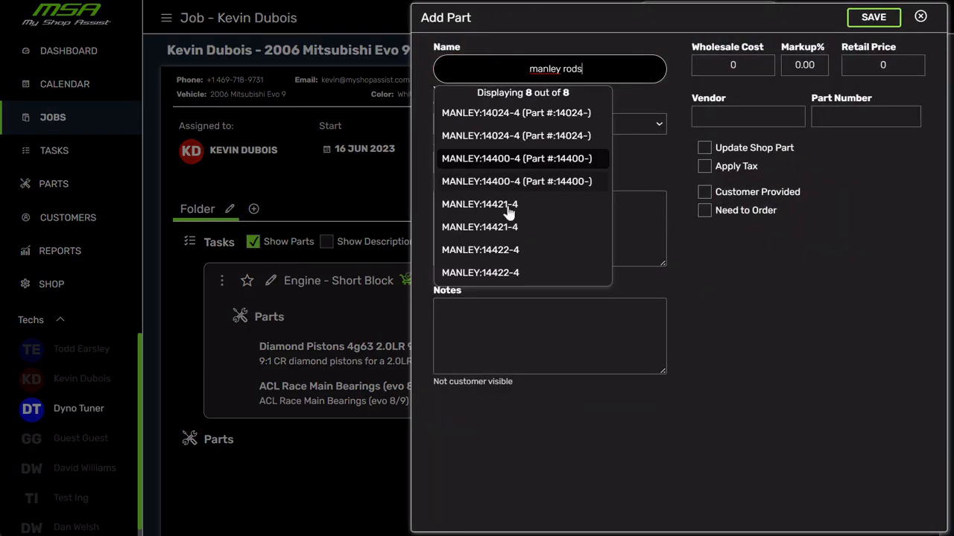
click(524, 203)
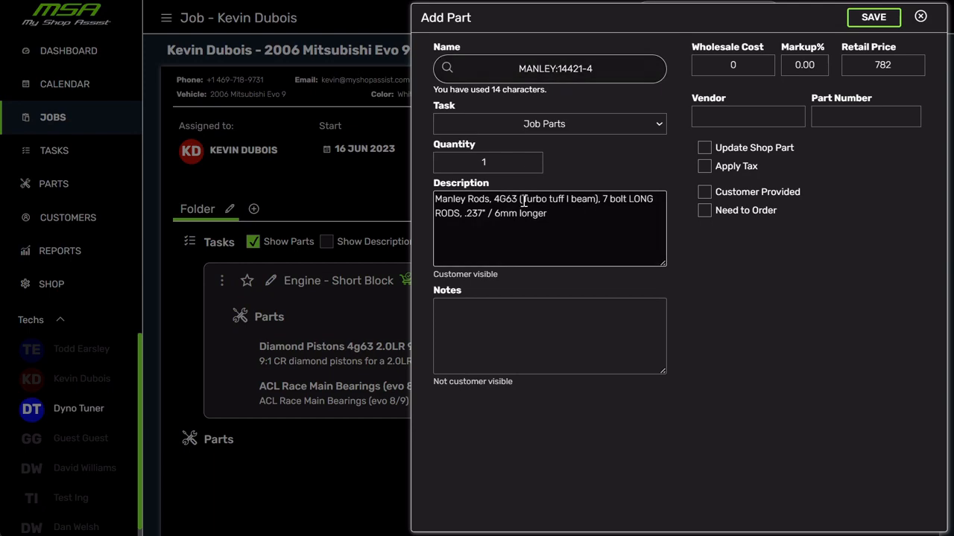
click(885, 17)
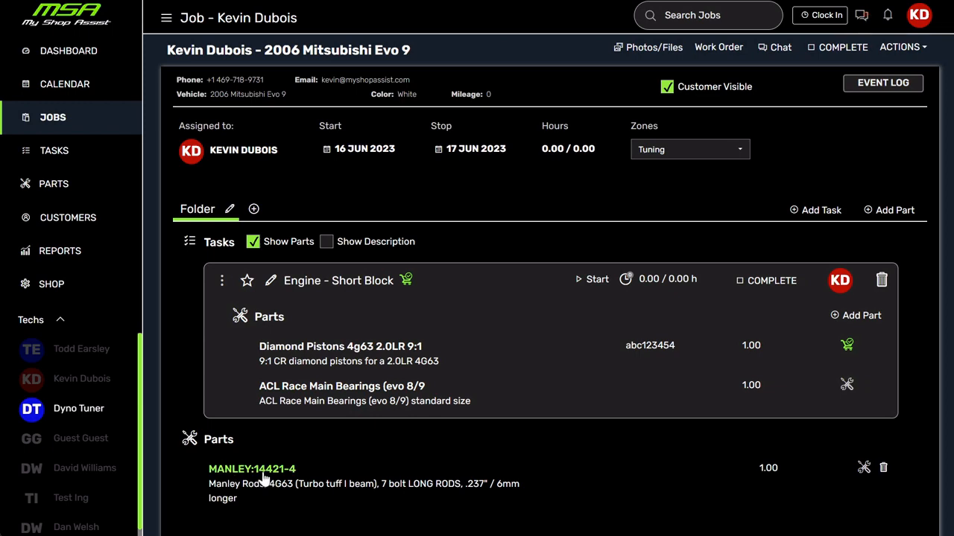
Save the MANLEY:14421-4 part as Customer Provided and check which parts the job's work order bills.
click(265, 481)
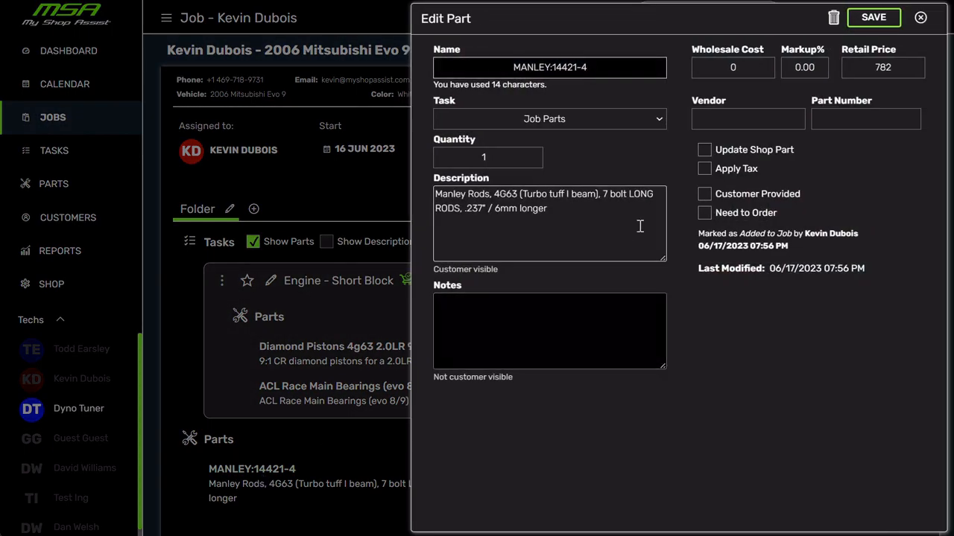
click(704, 194)
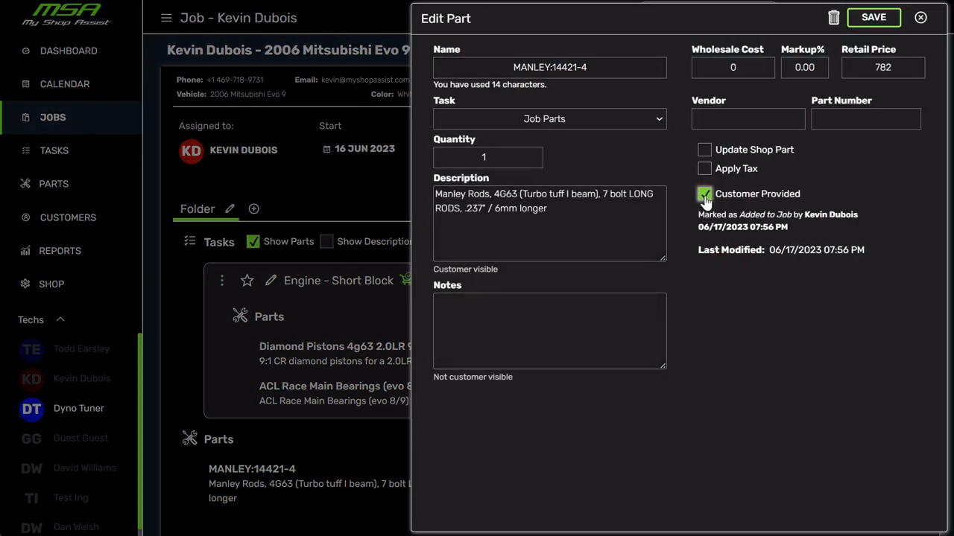
click(873, 18)
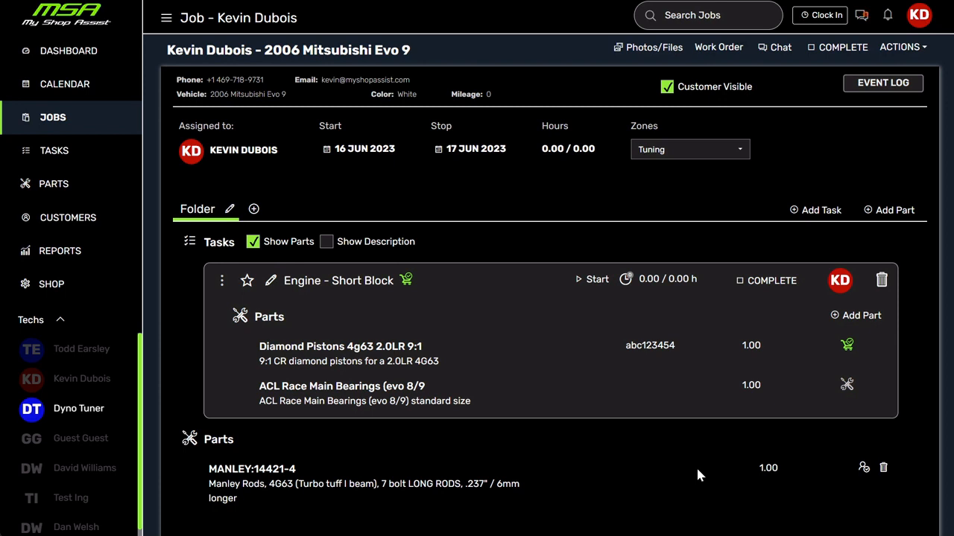
click(719, 47)
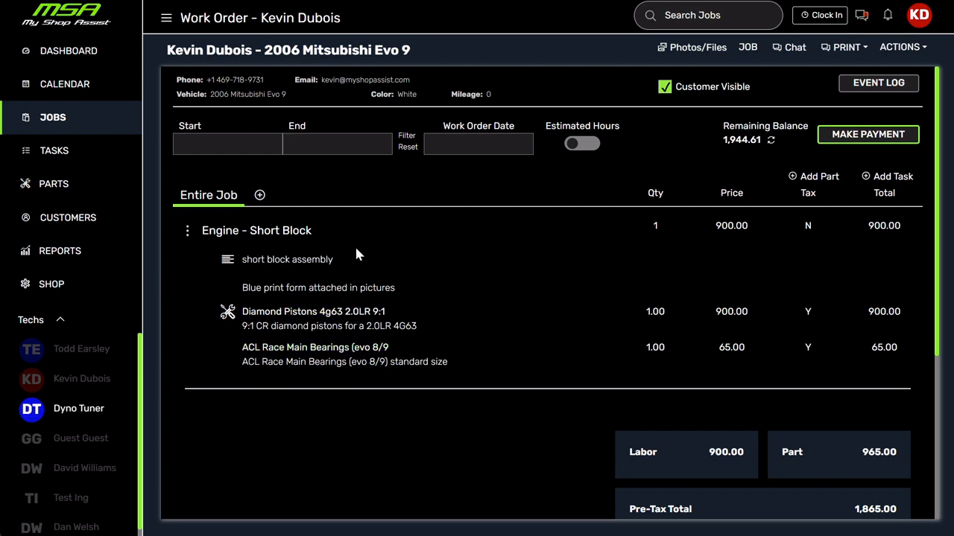
click(747, 46)
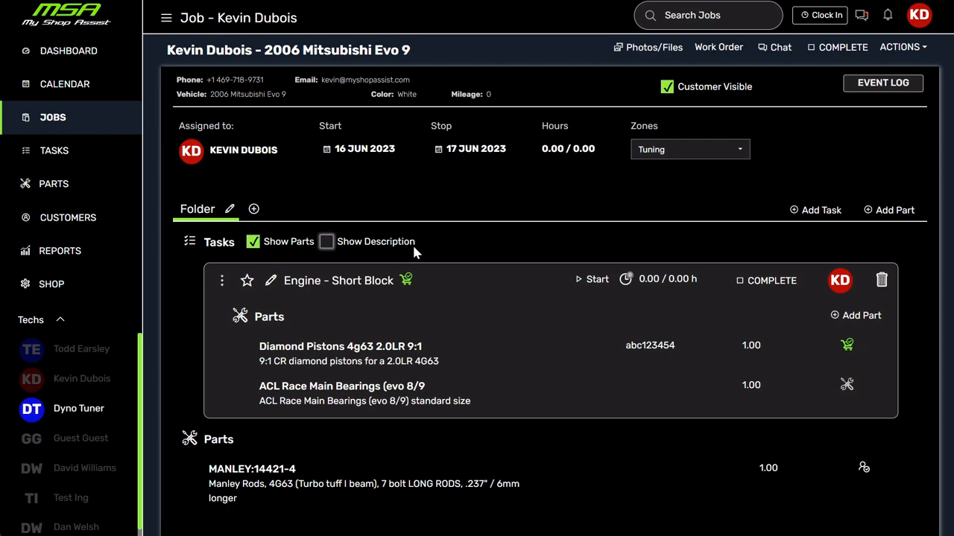
Set the ACL Race Main Bearings part's retail price to 75 and wholesale cost to 55, enable Update Shop Part, and save it.
click(347, 384)
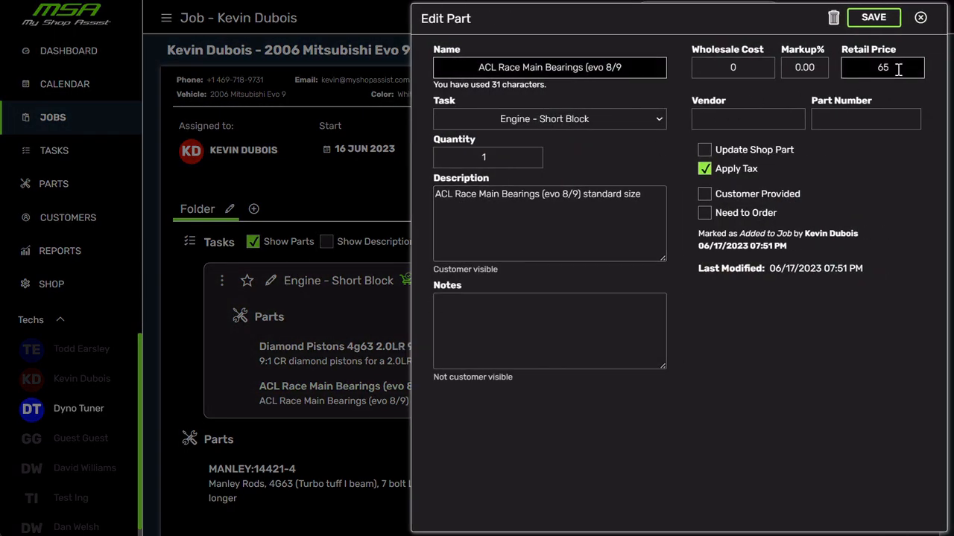
drag(899, 69, 848, 64)
text(75)
drag(752, 67, 681, 70)
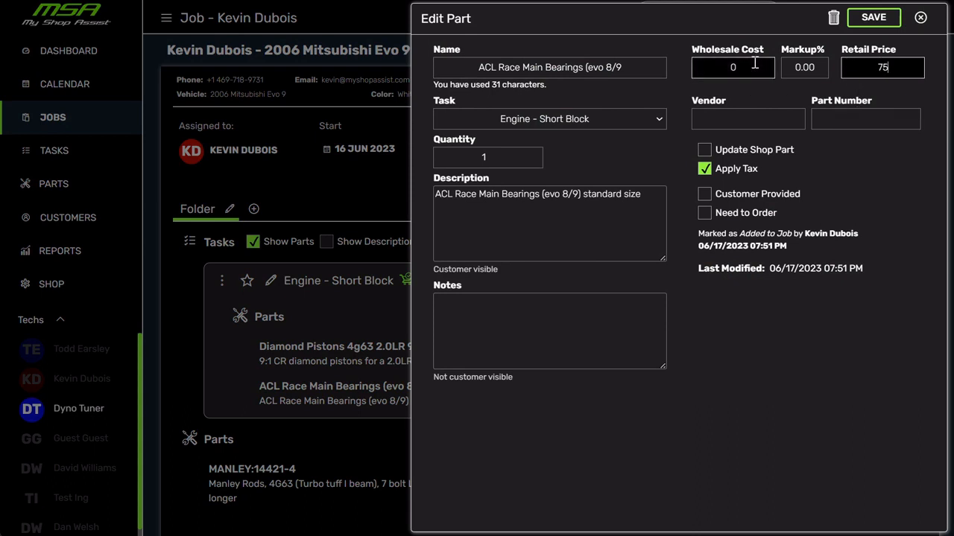
text(55)
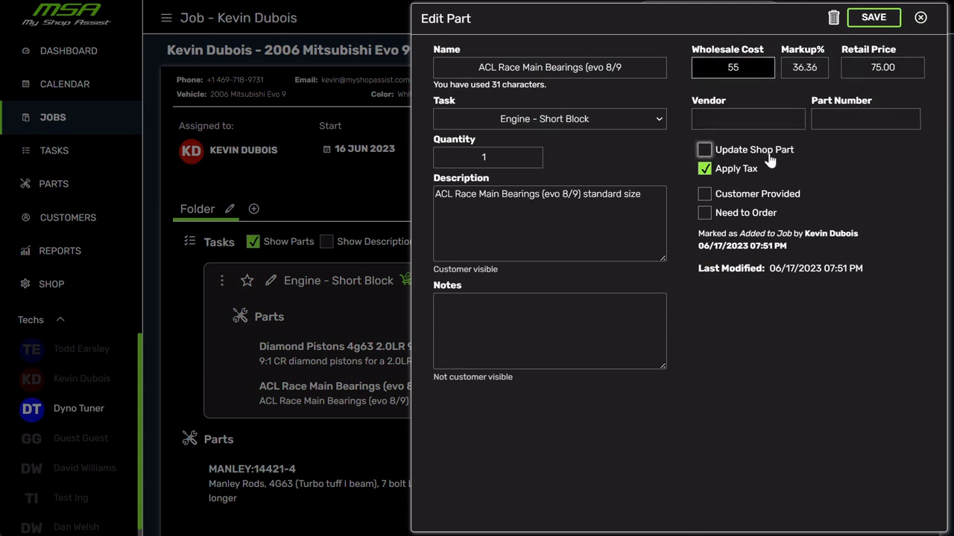
click(706, 152)
click(707, 152)
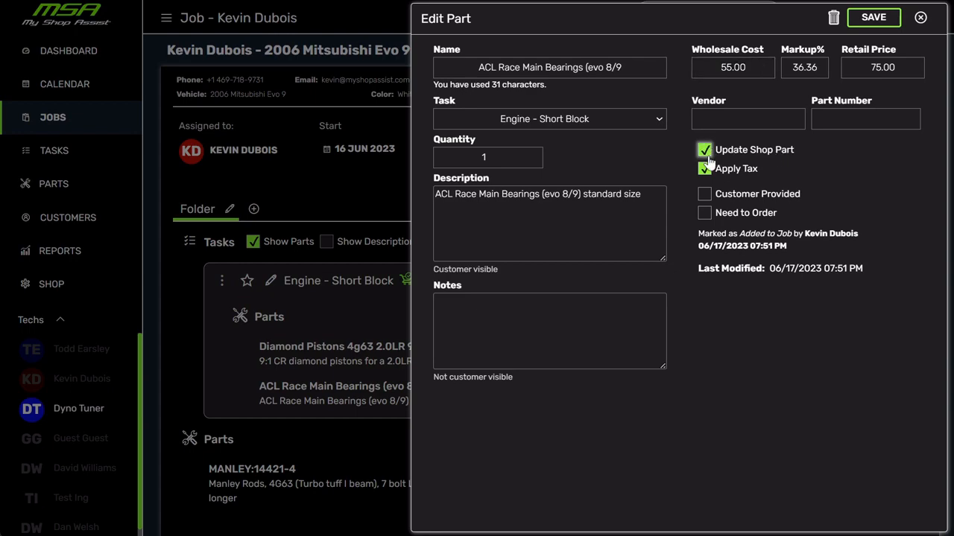
click(879, 19)
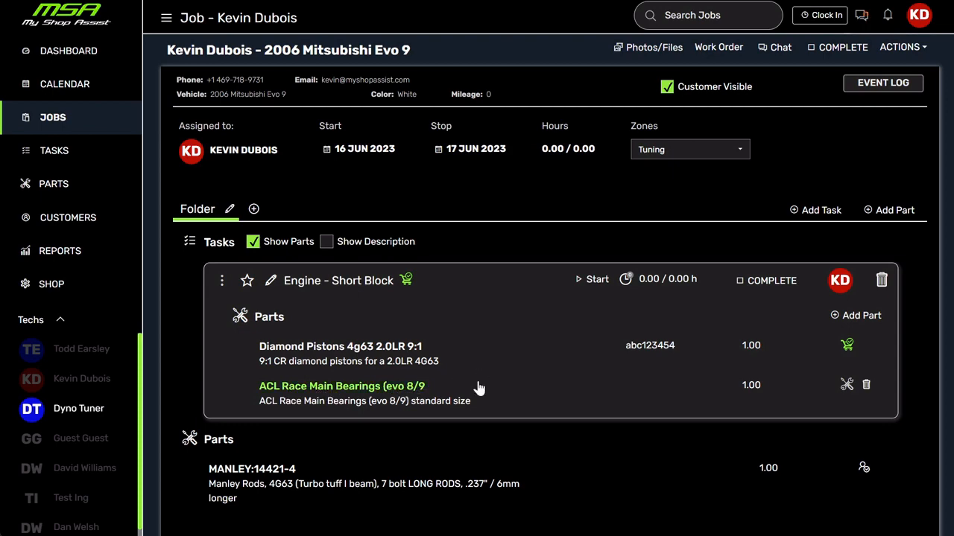
Search for "acl race main" and add the second ACL Race Main Bearings (evo 8/9 result to the Engine - Short Block task.
click(857, 315)
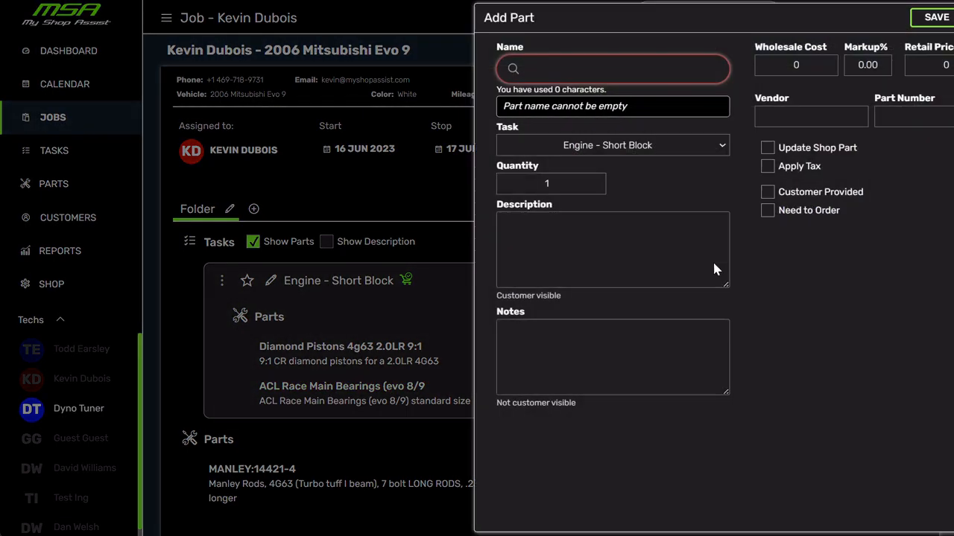
click(543, 79)
text(acl main)
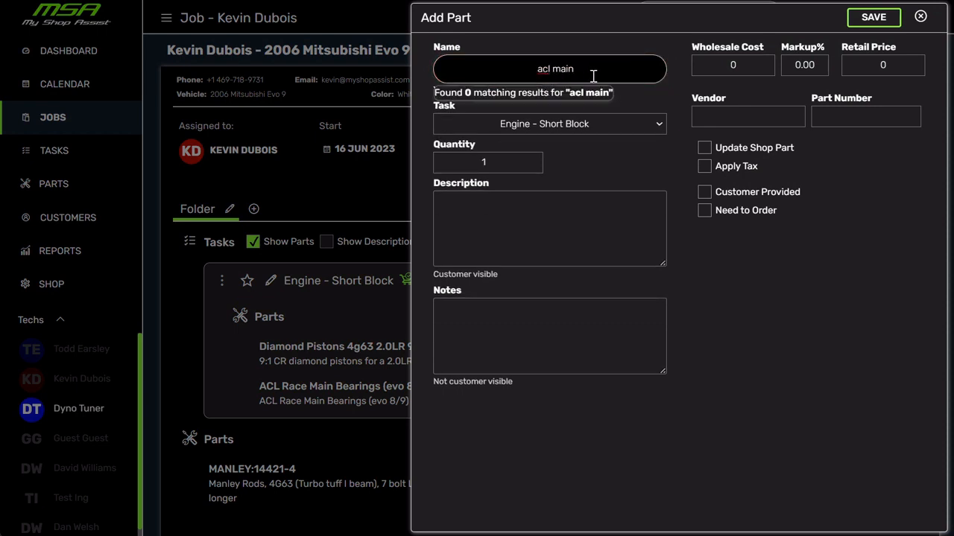
key(BackSpace)
key(BackSpace)
key(BackSpace)
key(BackSpace)
text(race m)
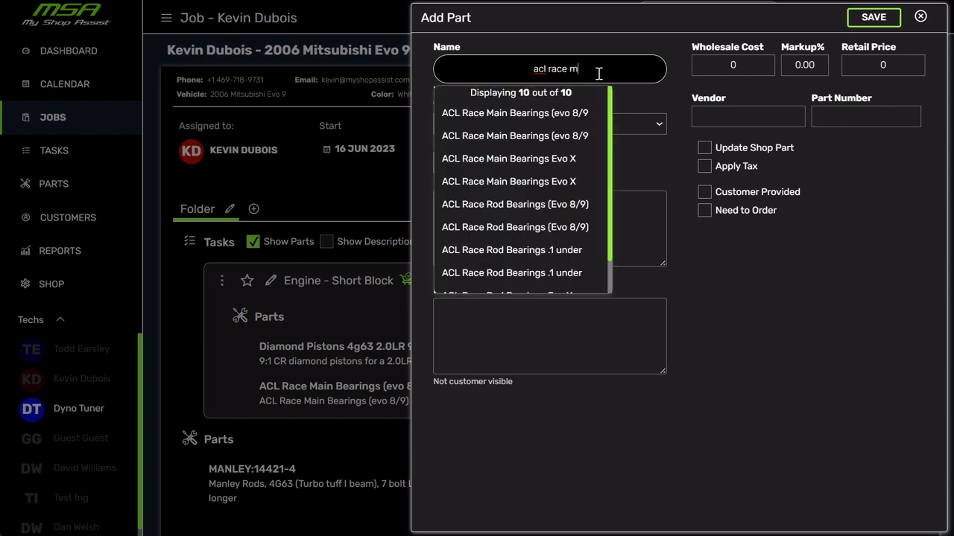
text(ain)
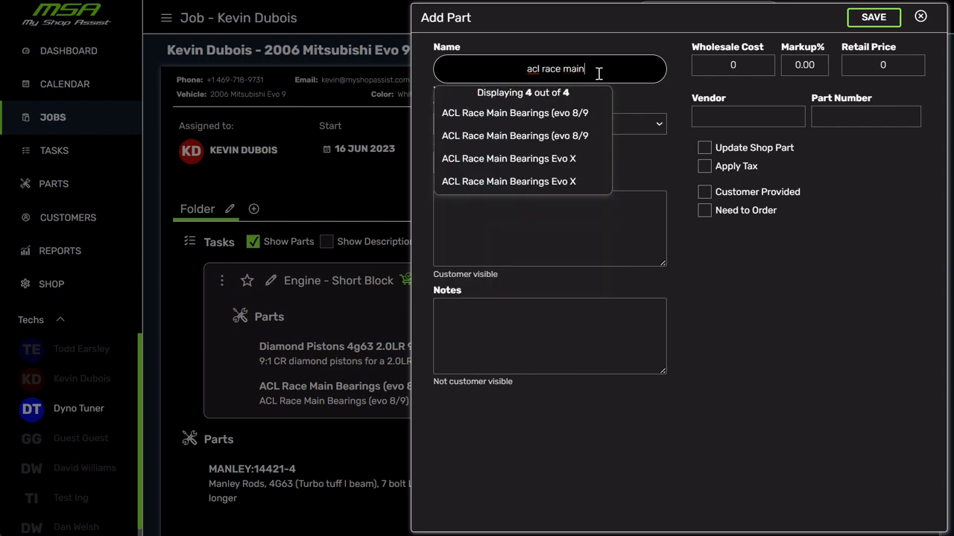
click(518, 137)
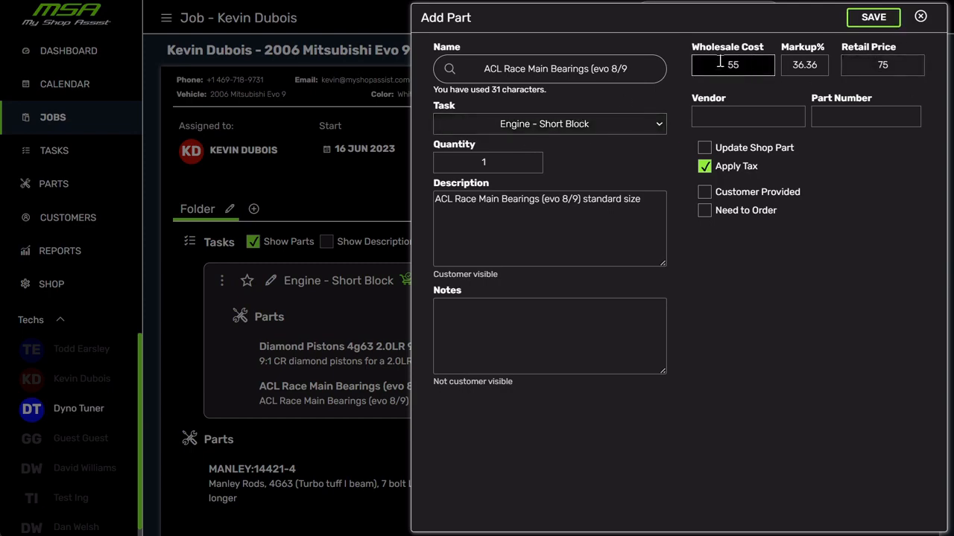
click(870, 20)
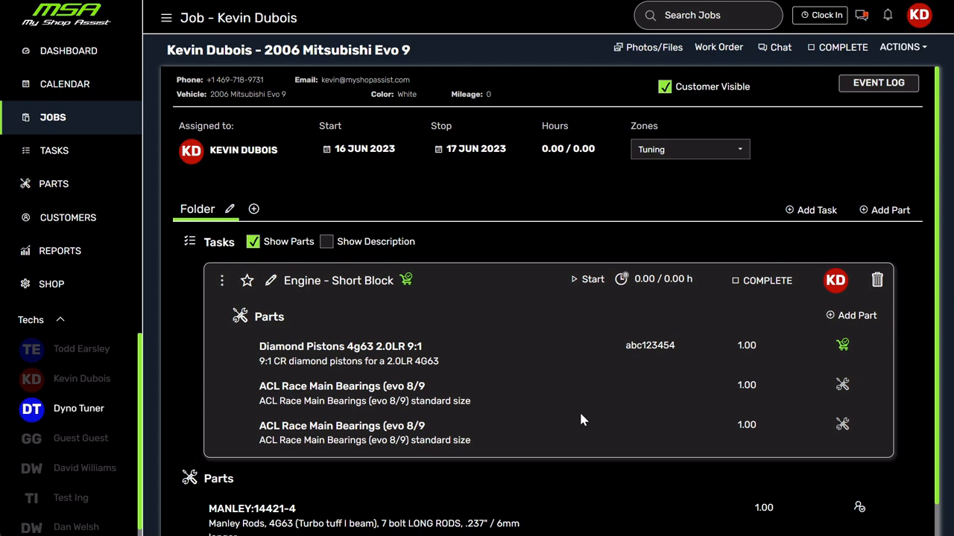
Open the shop parts list and search it for "acl" to check the updated bearing prices.
click(52, 191)
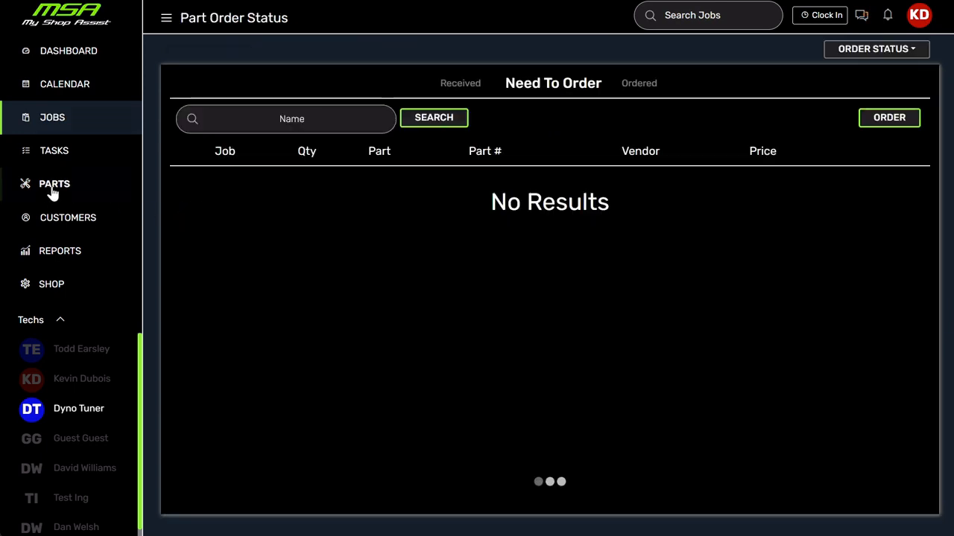
click(873, 51)
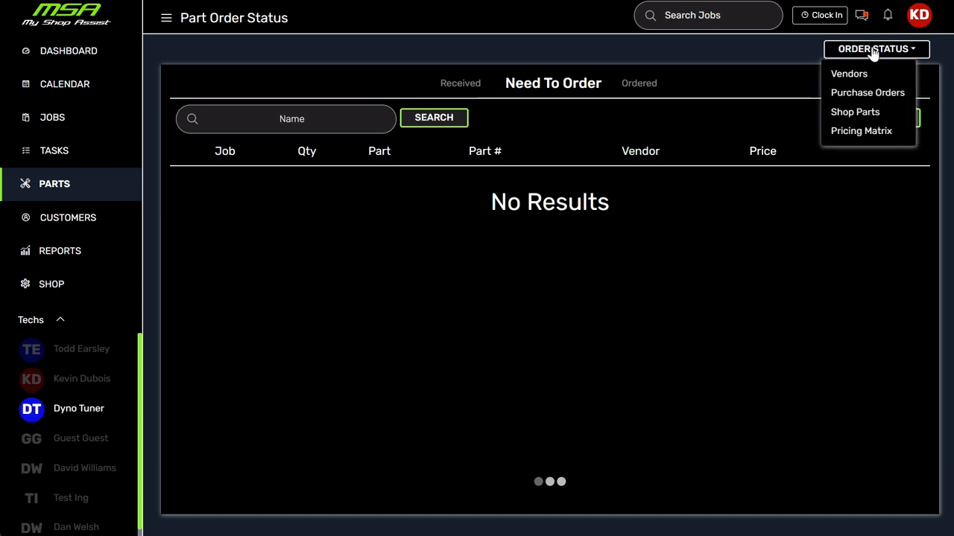
click(864, 118)
click(304, 88)
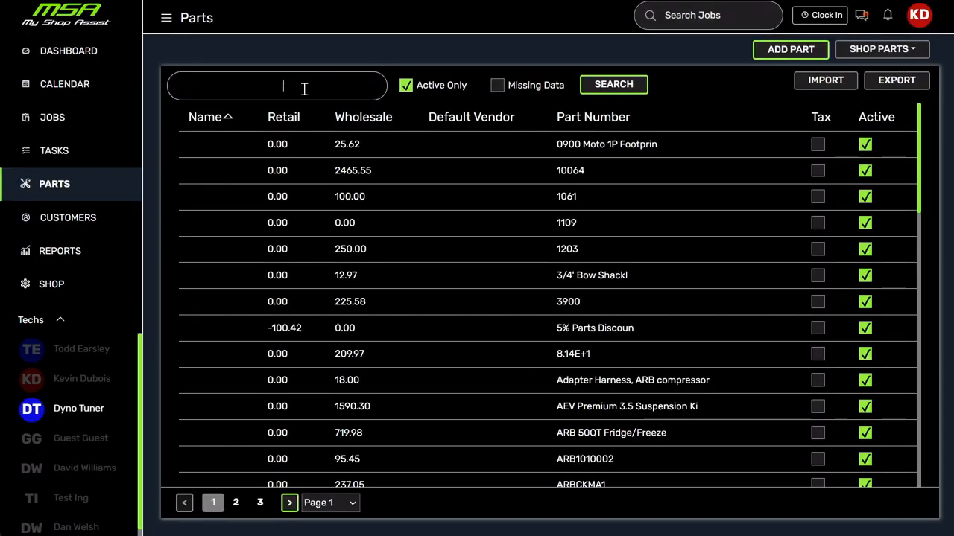
text(acl)
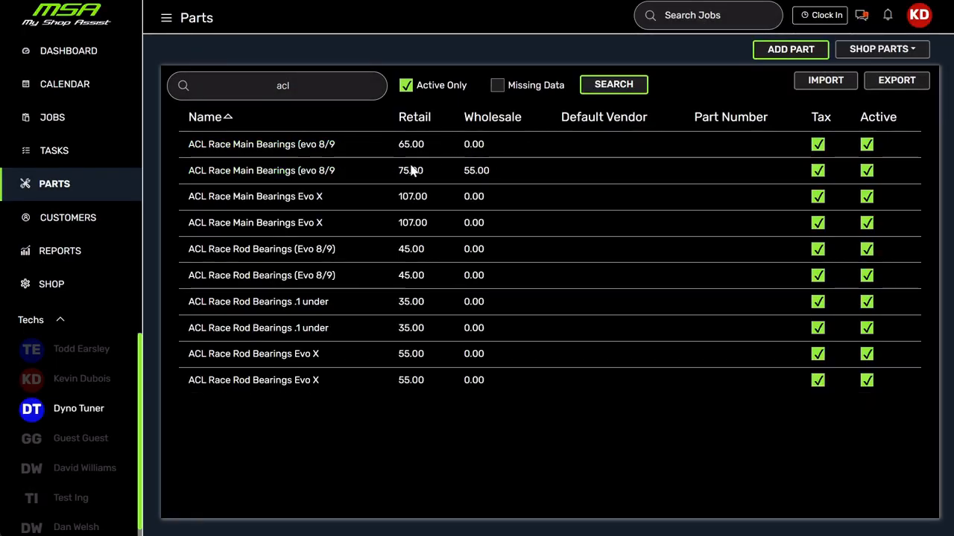
Try a 50% markup on the ACL Race Main Bearings shop part with the 55.00 wholesale cost, and close it without saving.
click(267, 175)
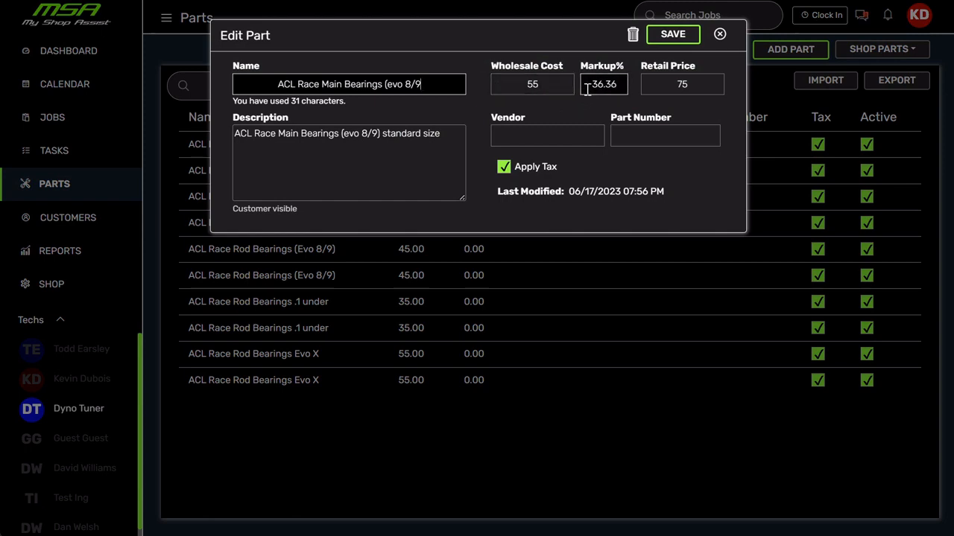
click(585, 84)
text(50)
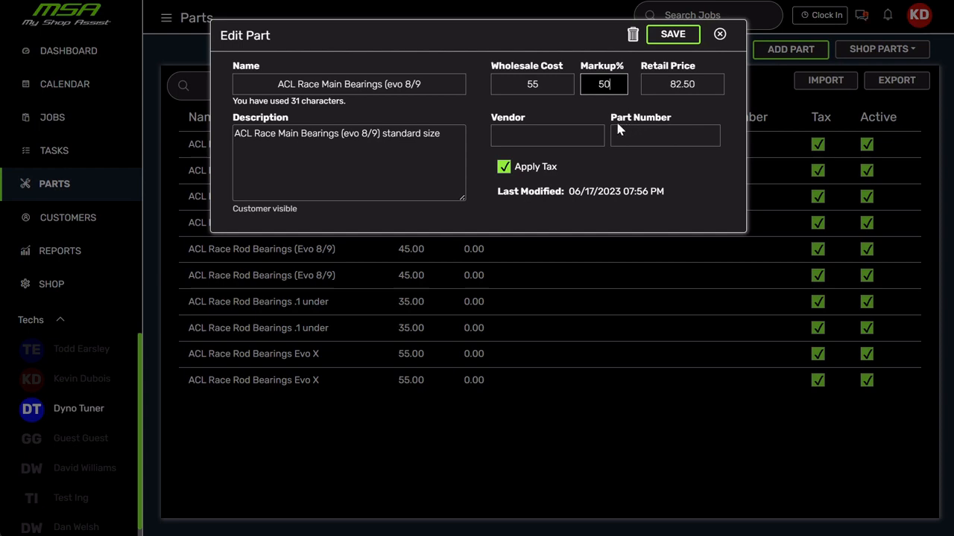
click(694, 85)
click(723, 36)
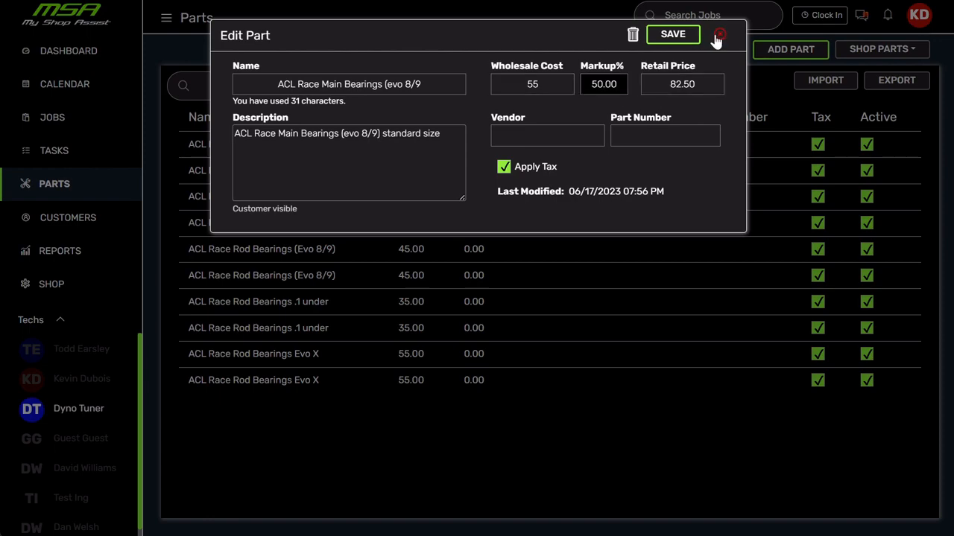
Open the Pricing Matrix and set a markup of 100 percent for the minimum wholesale of 0.
click(906, 51)
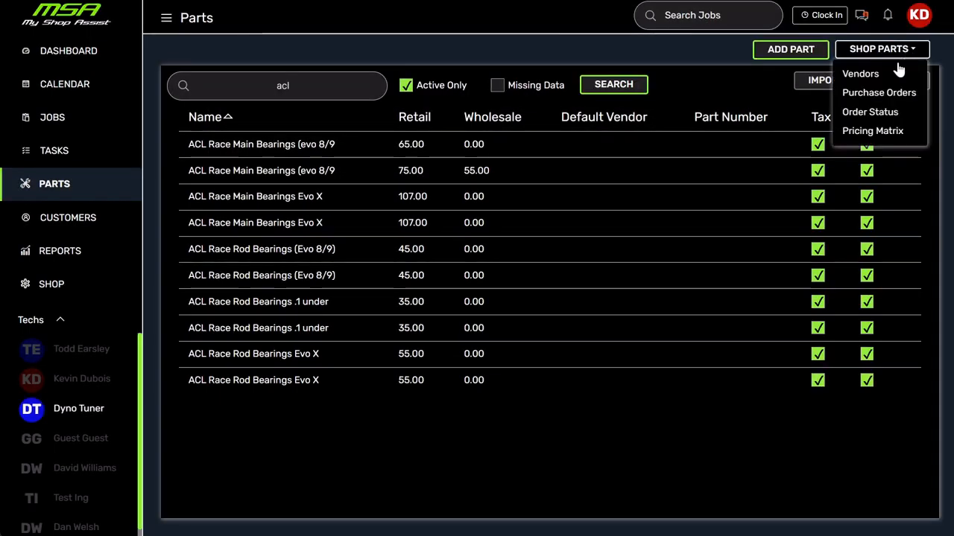
click(894, 132)
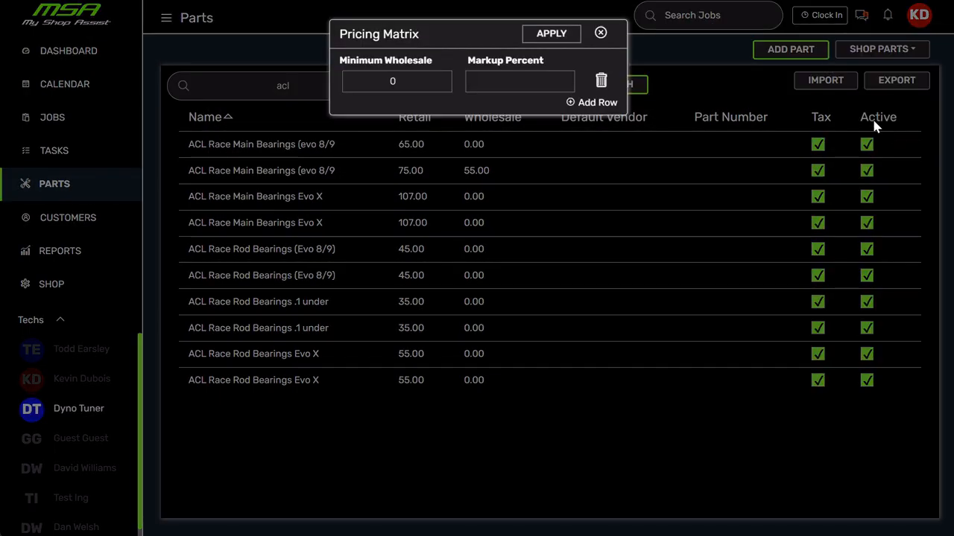
click(383, 75)
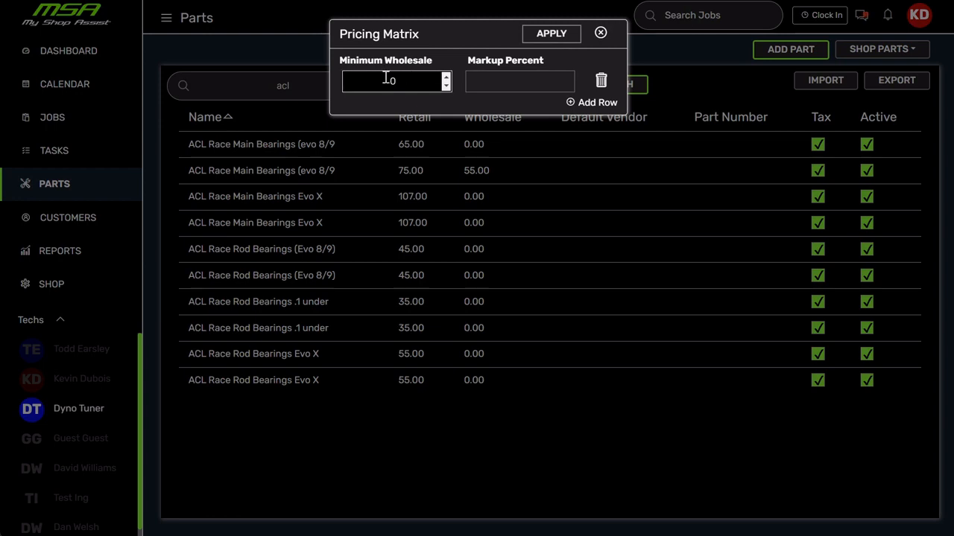
click(522, 80)
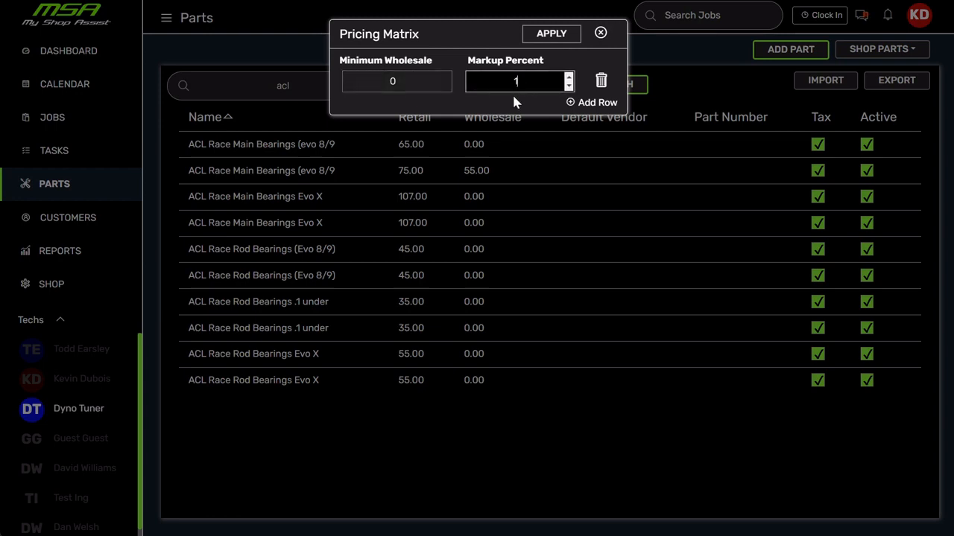
text(100)
Add a pricing matrix row with a minimum wholesale of 100 and a markup of 75 percent.
click(598, 115)
click(410, 111)
key(BackSpace)
text(1)
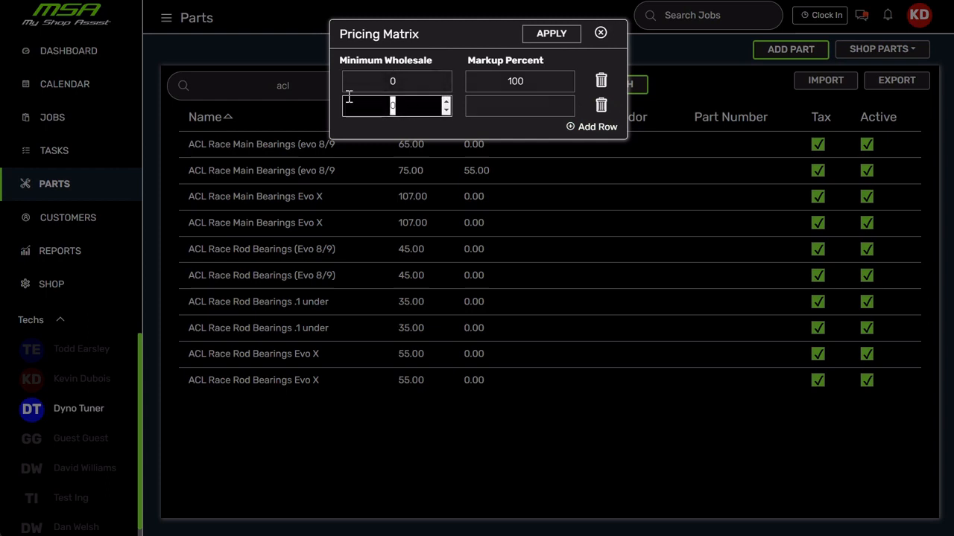
text(00)
click(500, 103)
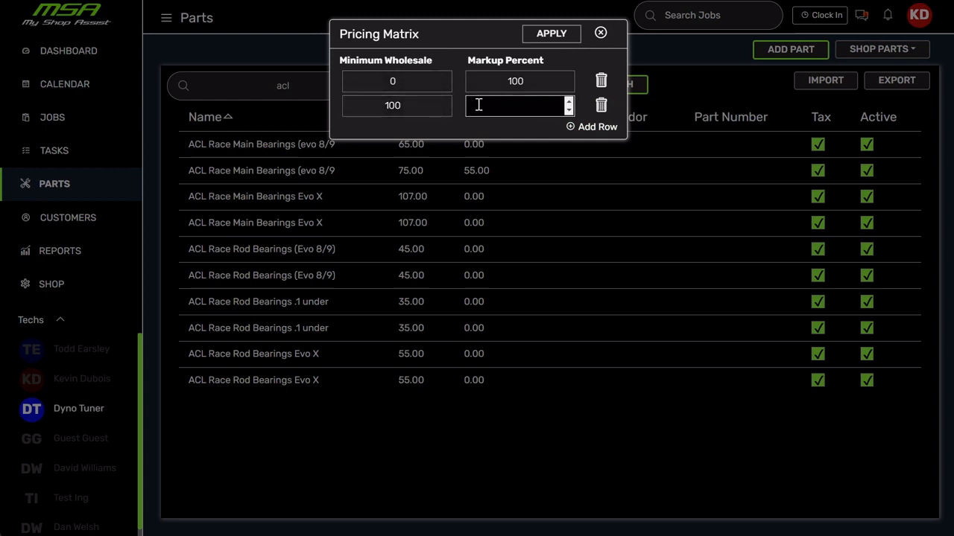
text(75)
Add a pricing matrix row with a minimum wholesale of 500 and a markup of 50 percent.
click(583, 127)
click(389, 112)
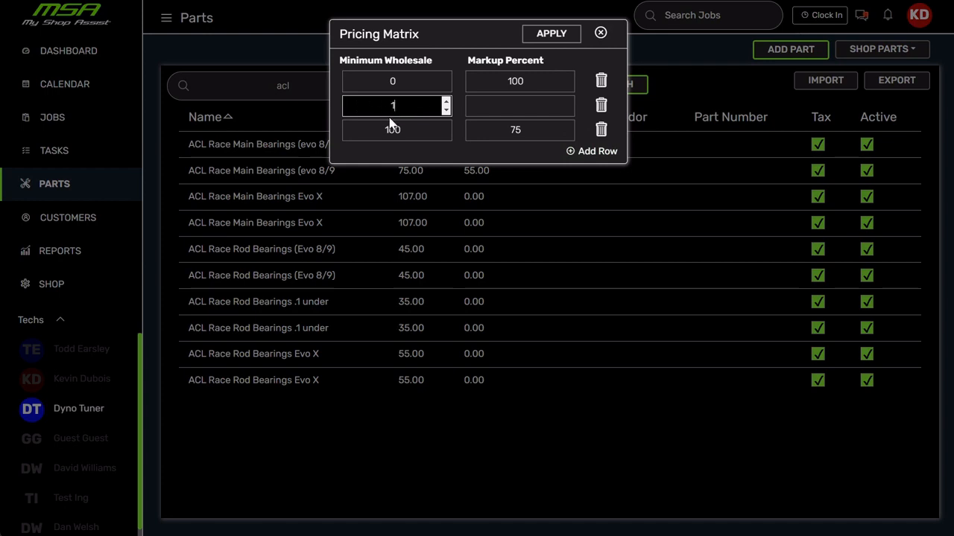
text(1)
key(BackSpace)
text(500)
click(538, 107)
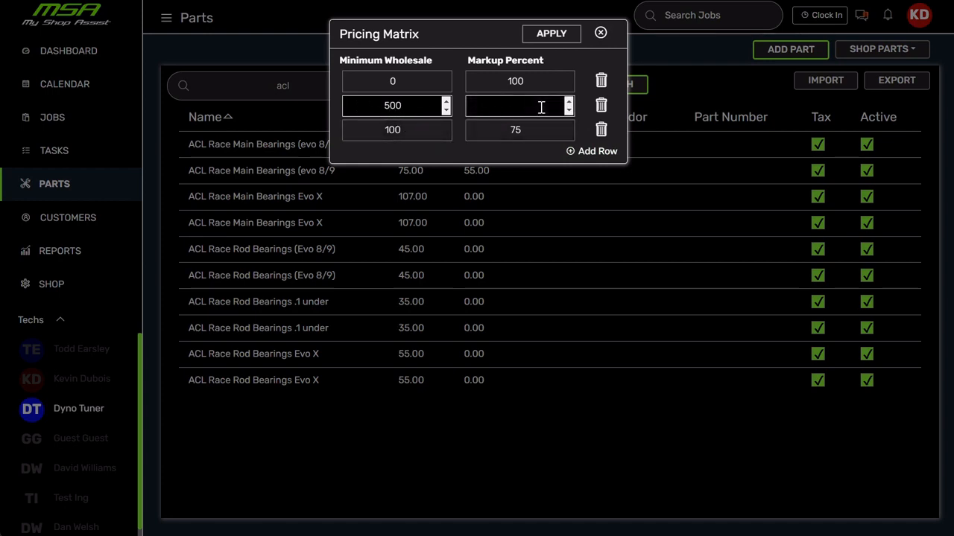
text(5)
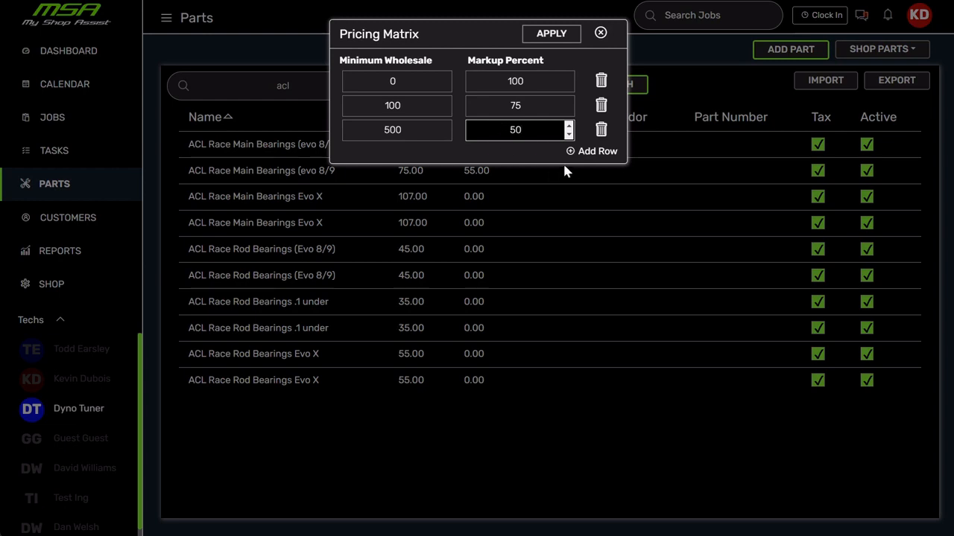
text(0)
Add a pricing matrix row with a minimum wholesale of 1000 and a markup of 30 percent, and close the matrix.
click(596, 151)
click(360, 104)
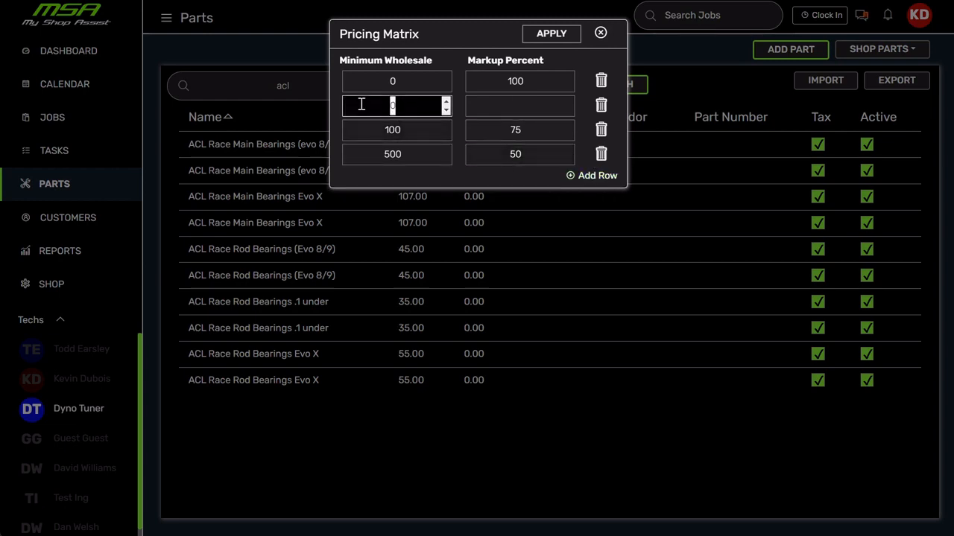
text(100)
click(525, 107)
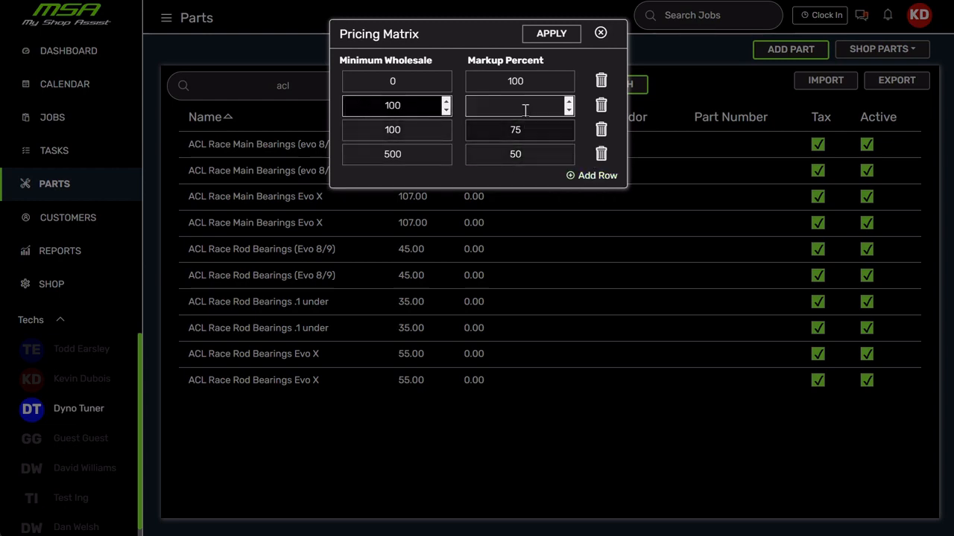
text(30)
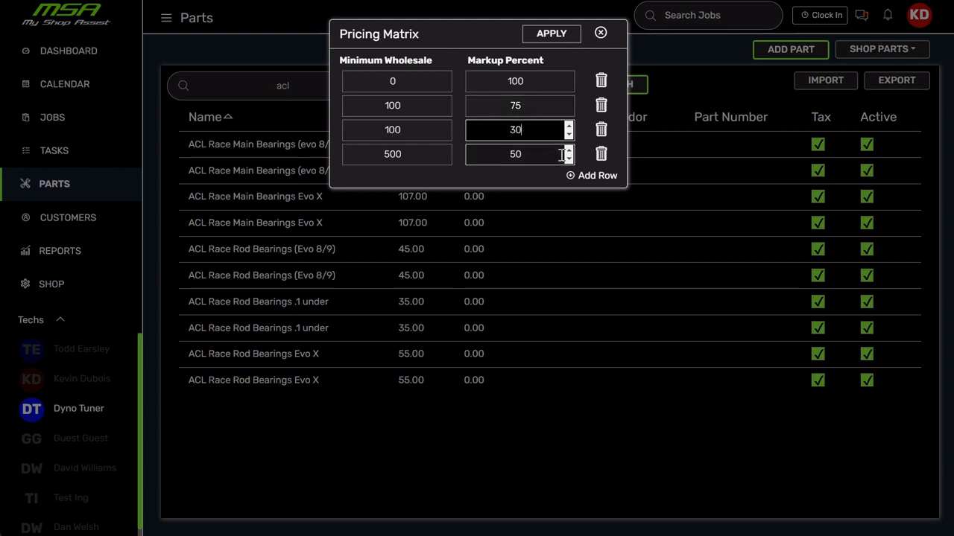
click(507, 167)
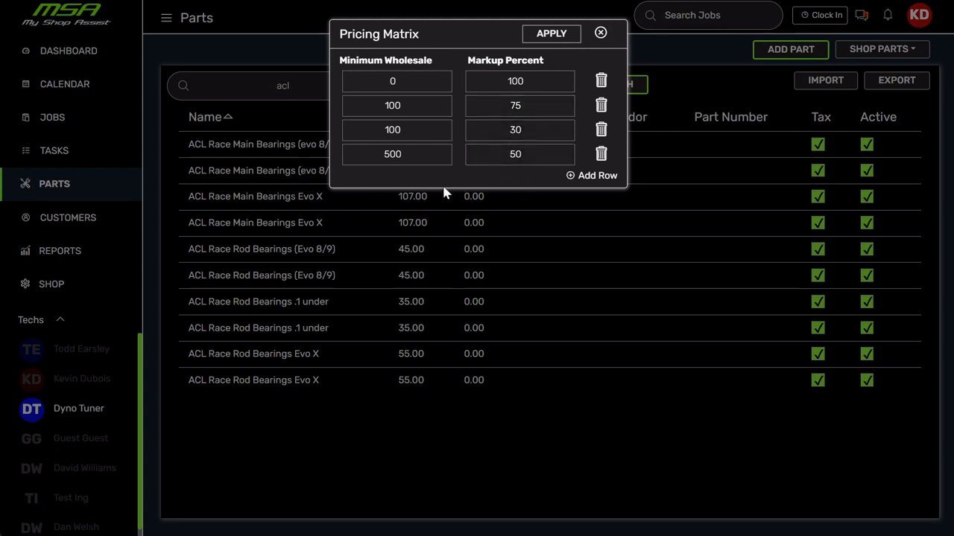
click(413, 132)
text(0)
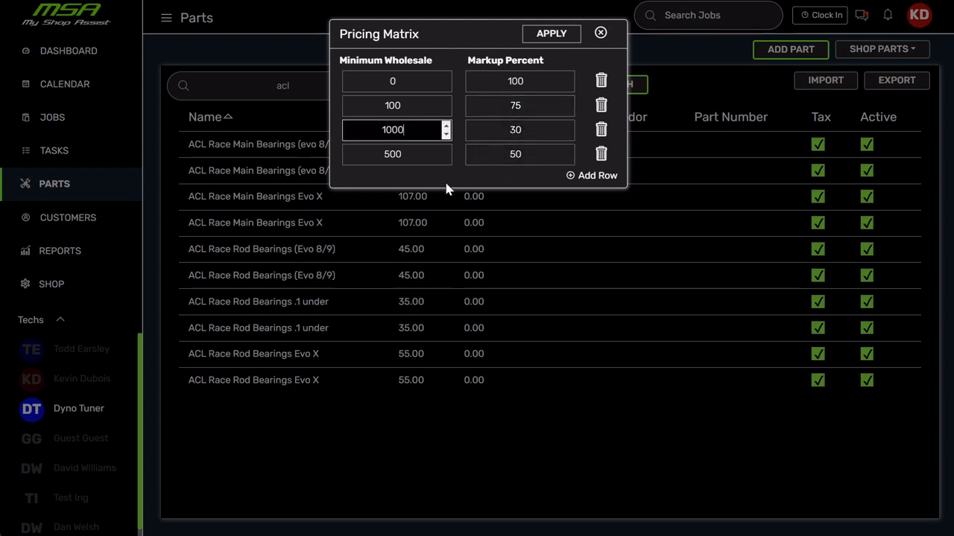
click(446, 167)
click(388, 80)
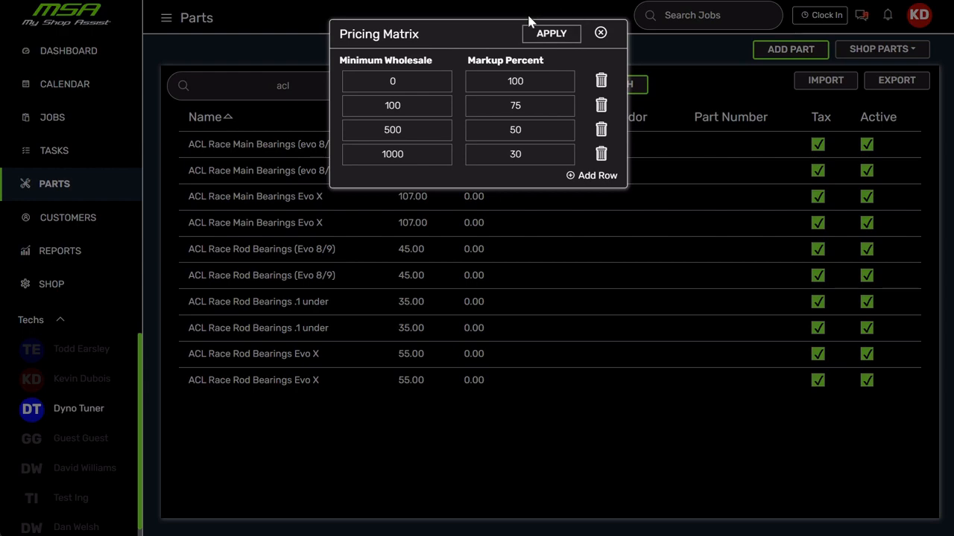
click(601, 34)
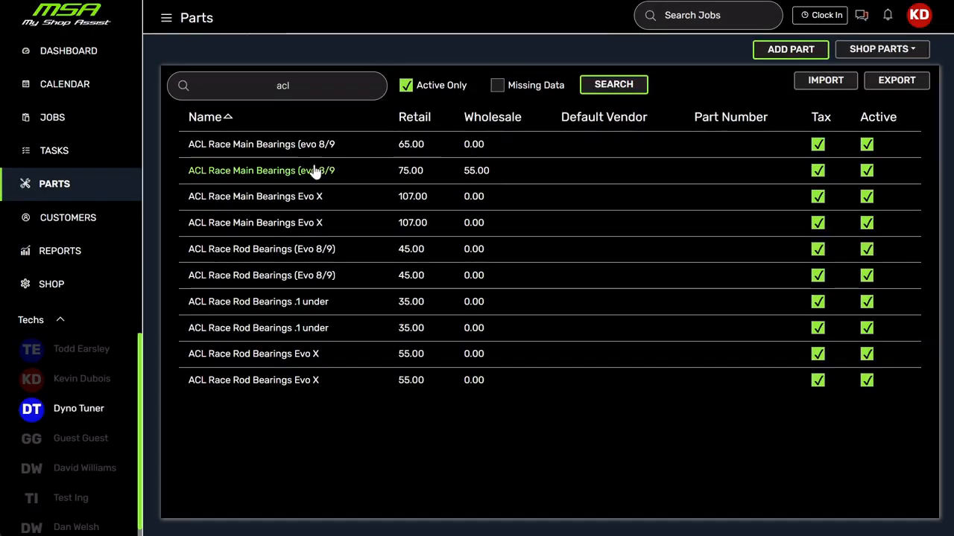
Test the matrix markup on the first ACL Race Main Bearings (evo 8/9) part with wholesale costs of 30 and 130.
click(256, 146)
click(537, 87)
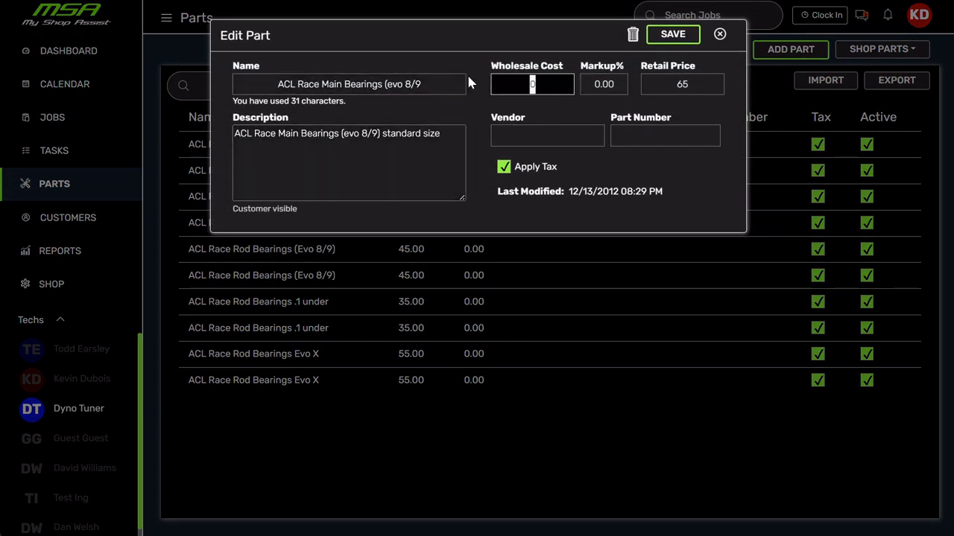
text(30)
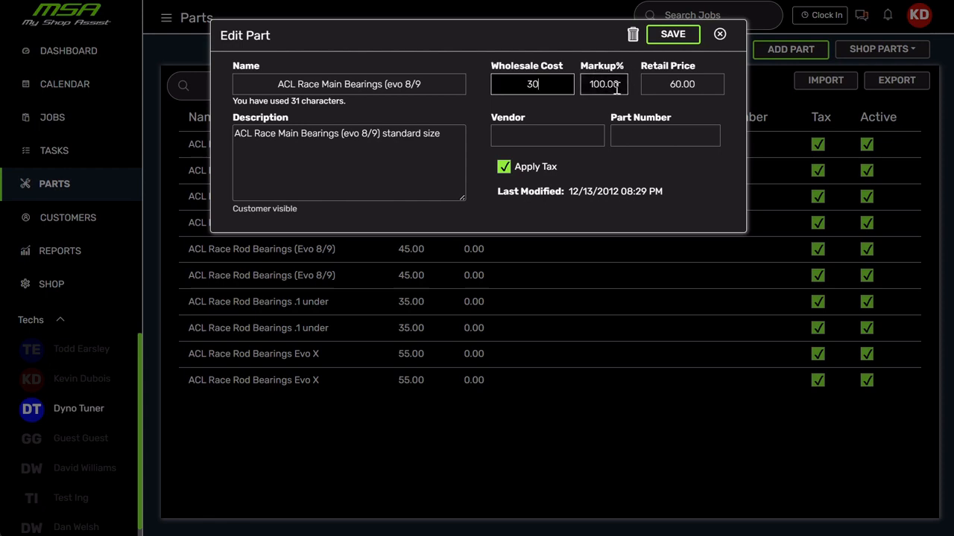
drag(558, 85, 502, 83)
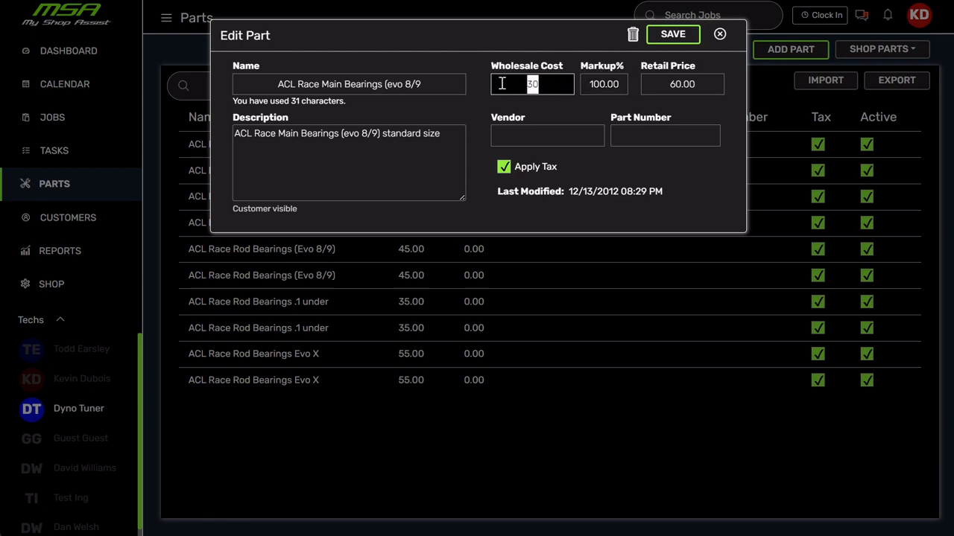
text(130)
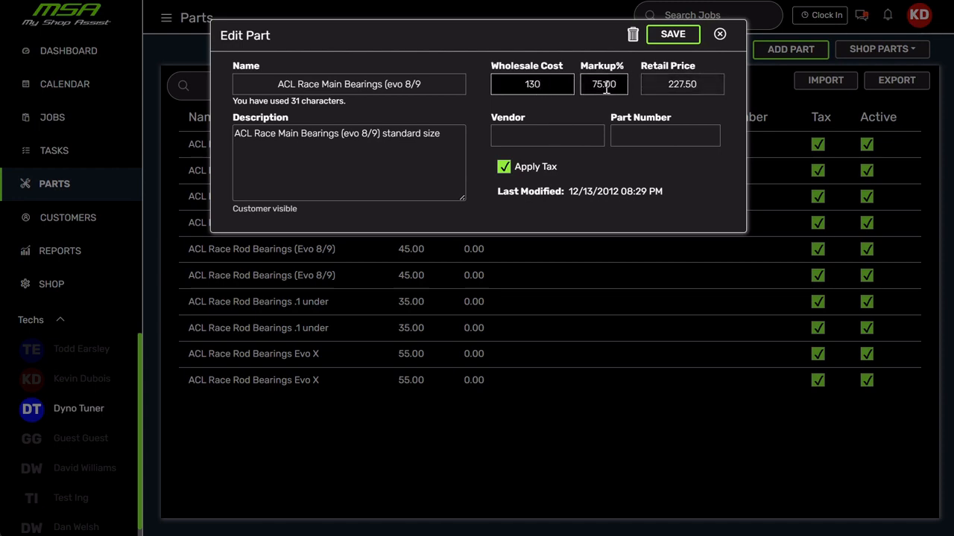
Try wholesale costs of 530 and 1000 on the same bearings part, and close it without saving.
drag(557, 84, 495, 84)
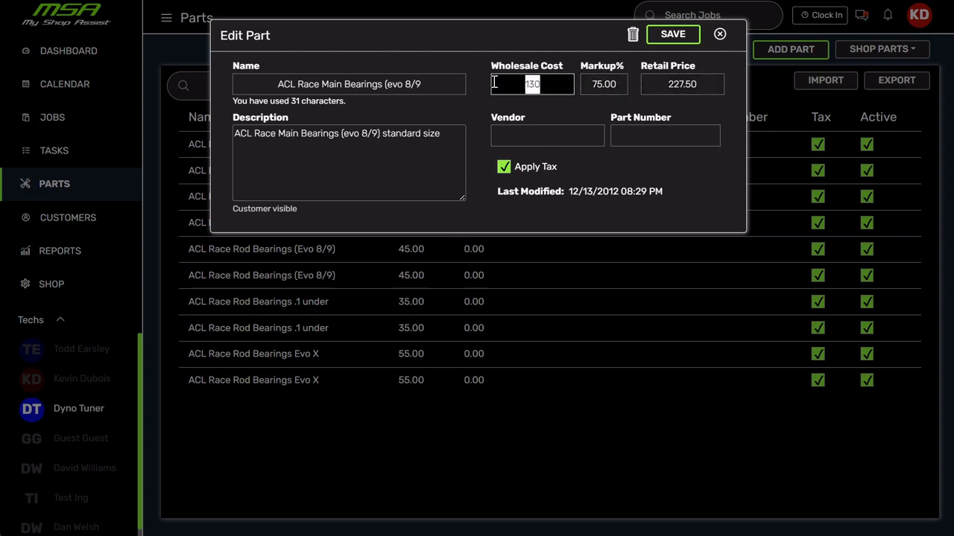
text(530)
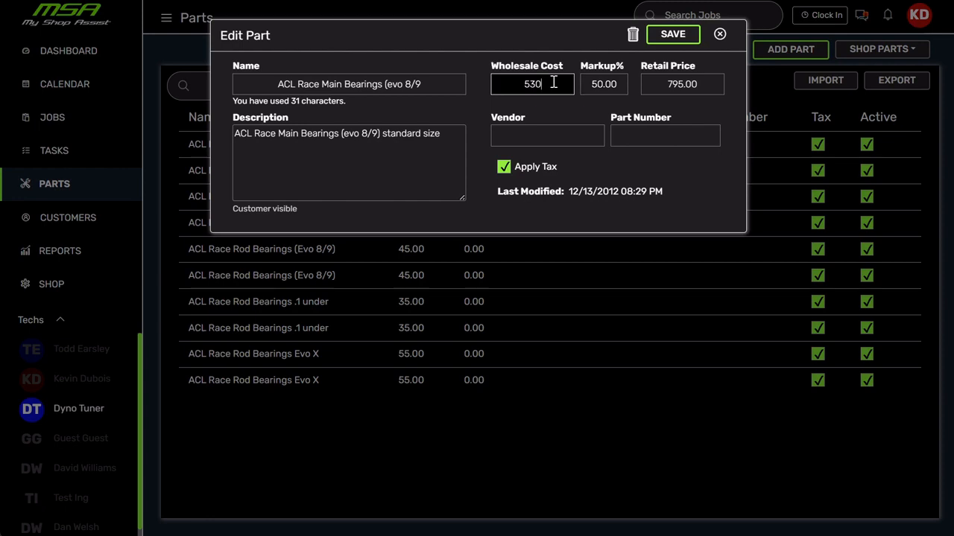
drag(553, 83, 507, 83)
text(1000)
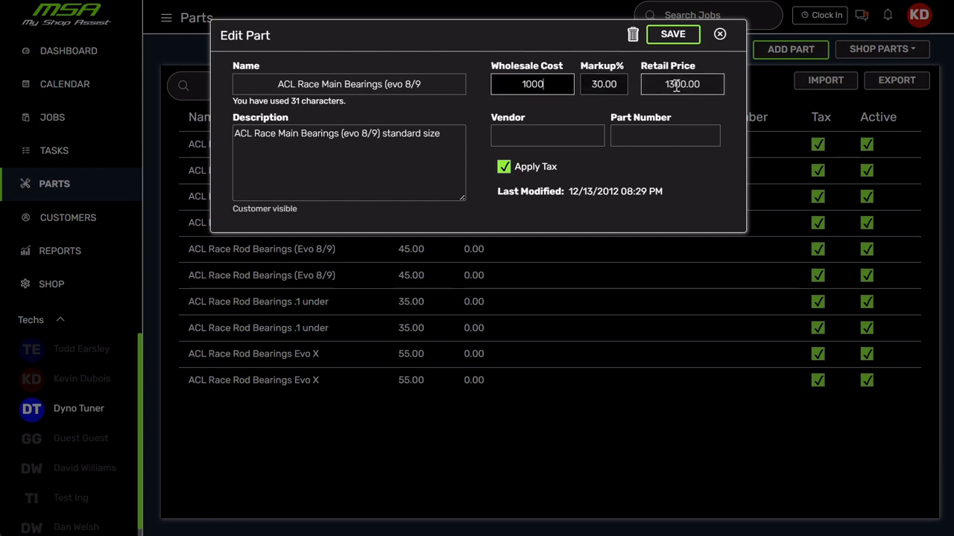
click(718, 36)
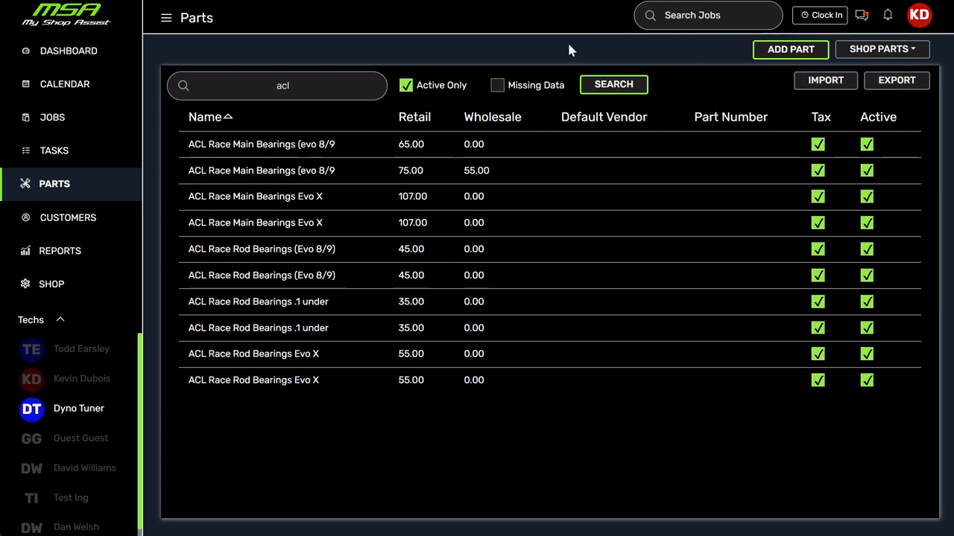
Open the Part Sales report and view it by Job Complete Date and by Active Job.
click(66, 253)
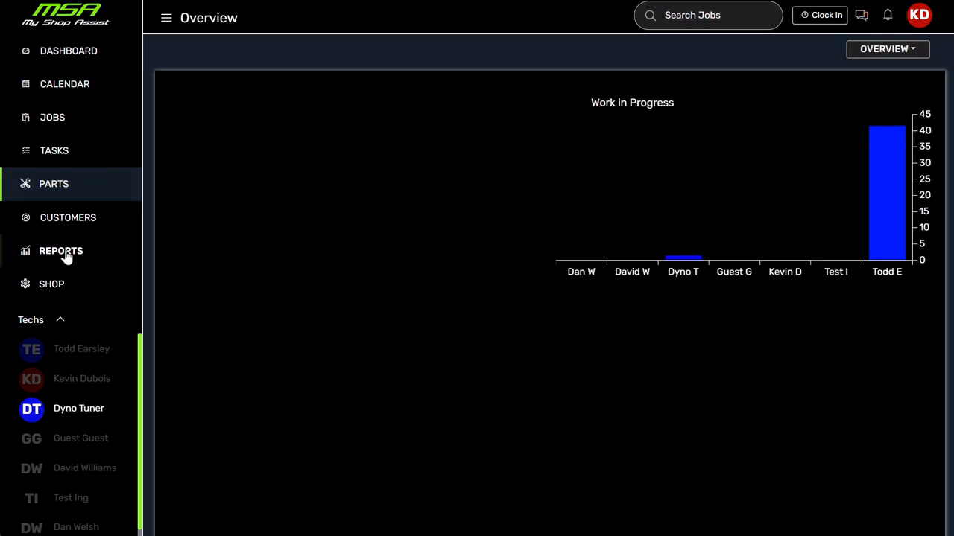
click(915, 50)
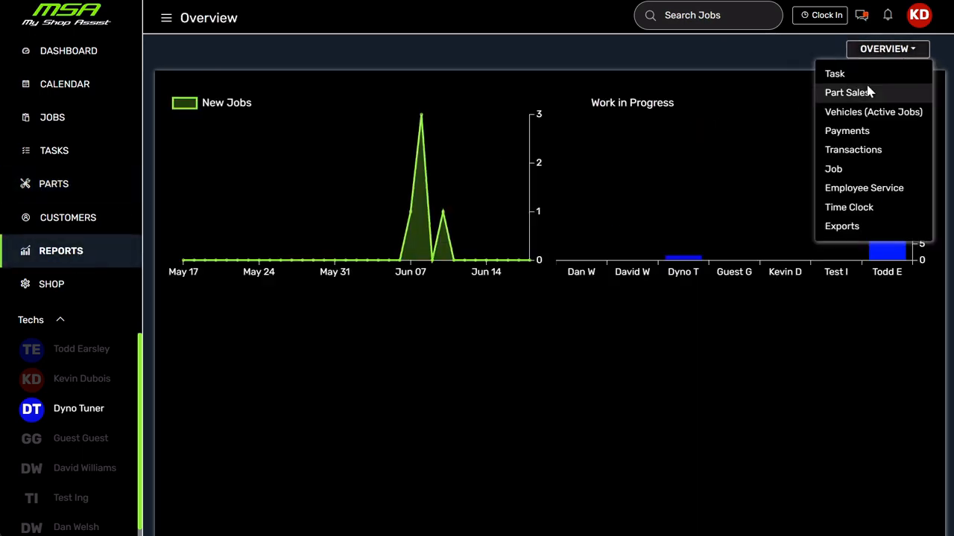
click(849, 93)
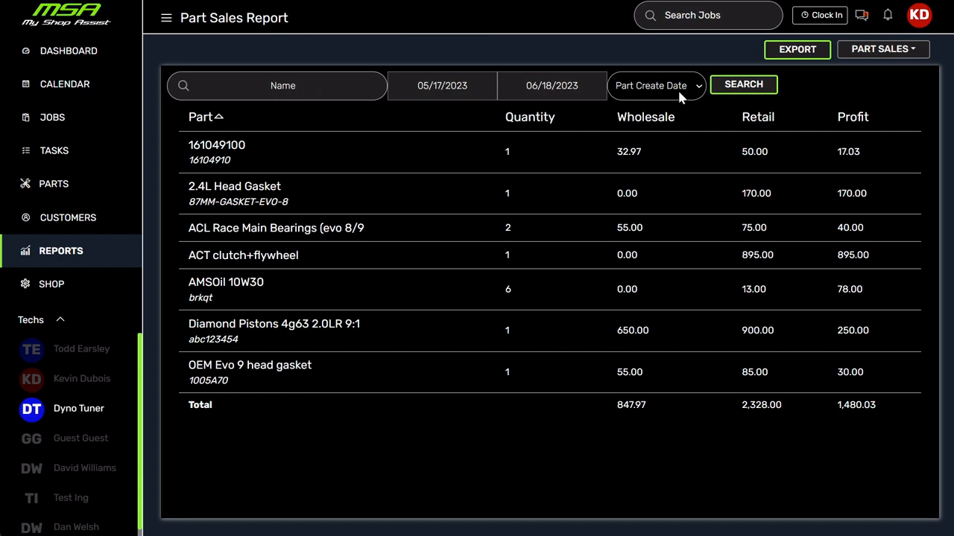
click(690, 120)
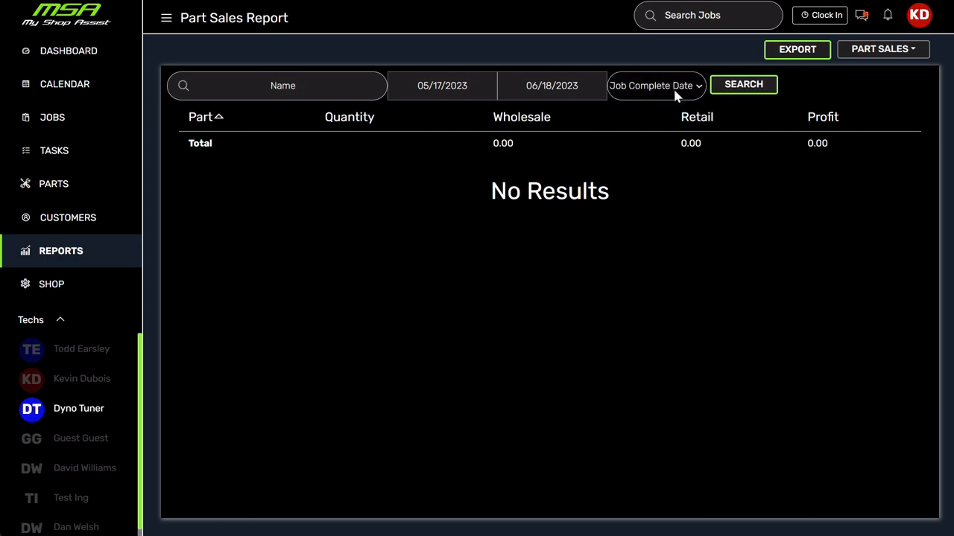
click(656, 133)
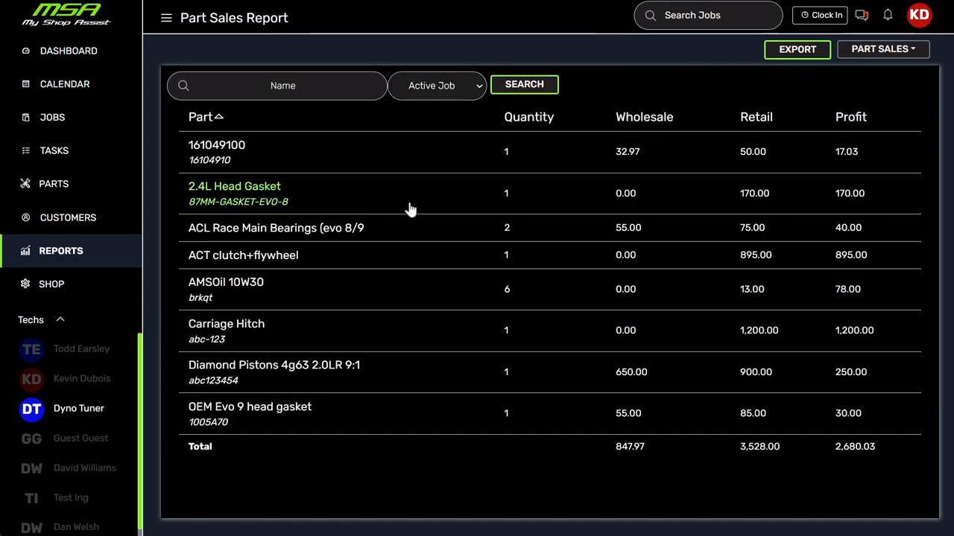